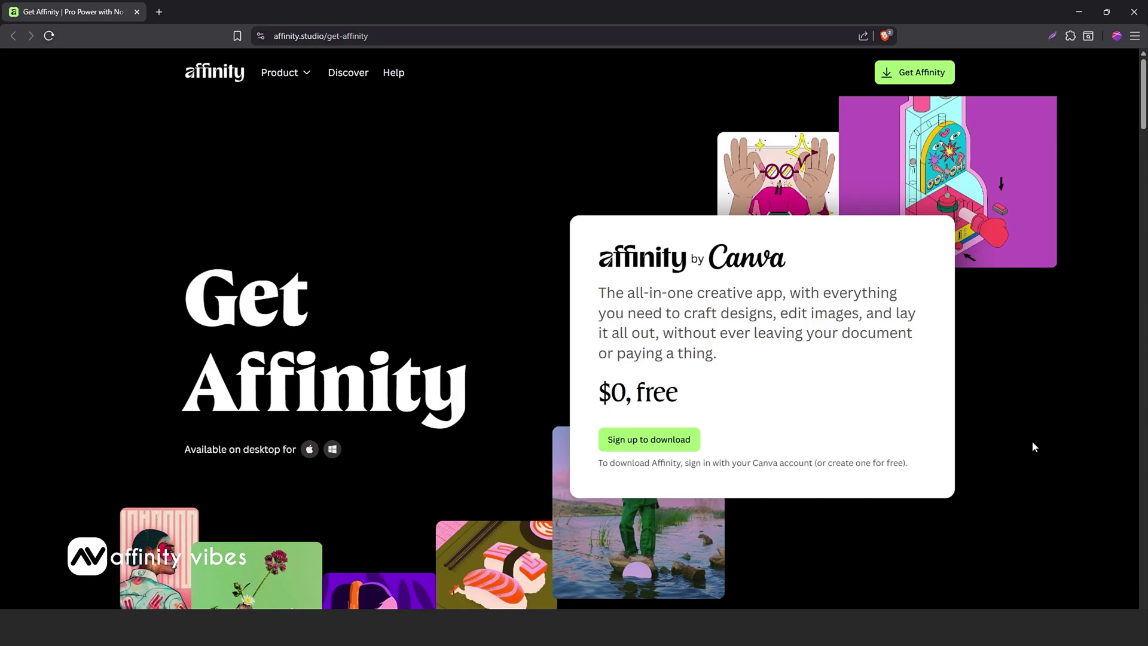
Step: Scroll down the Get Affinity page to the What you'll get feature comparison
scroll(1032, 446, "down", 2)
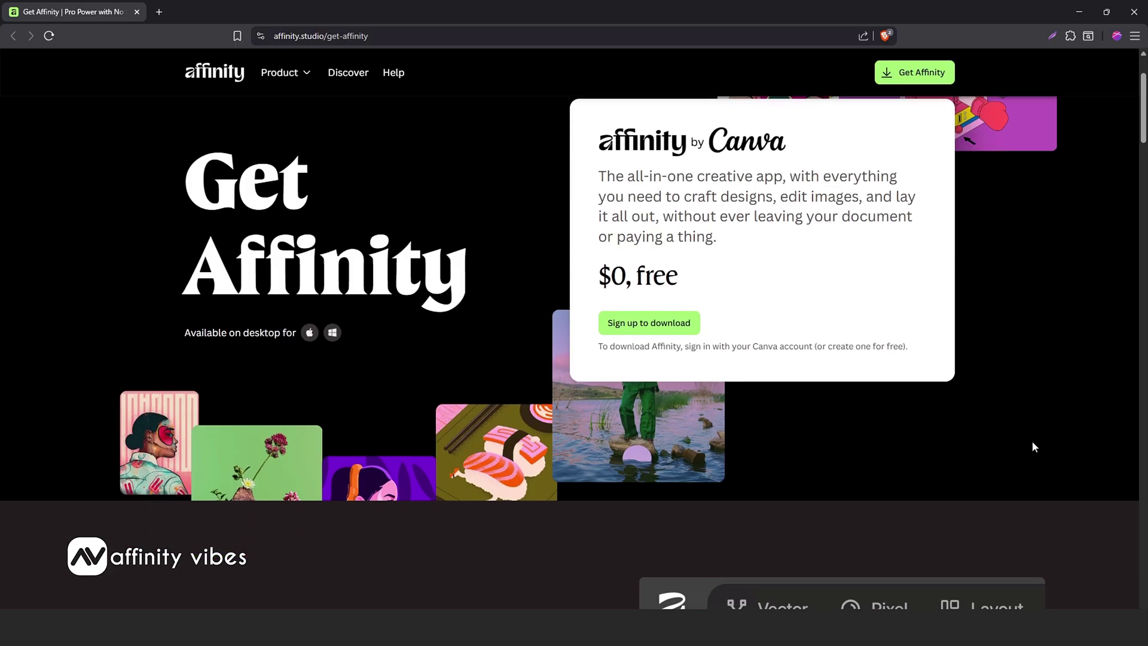
scroll(1032, 446, "down", 1)
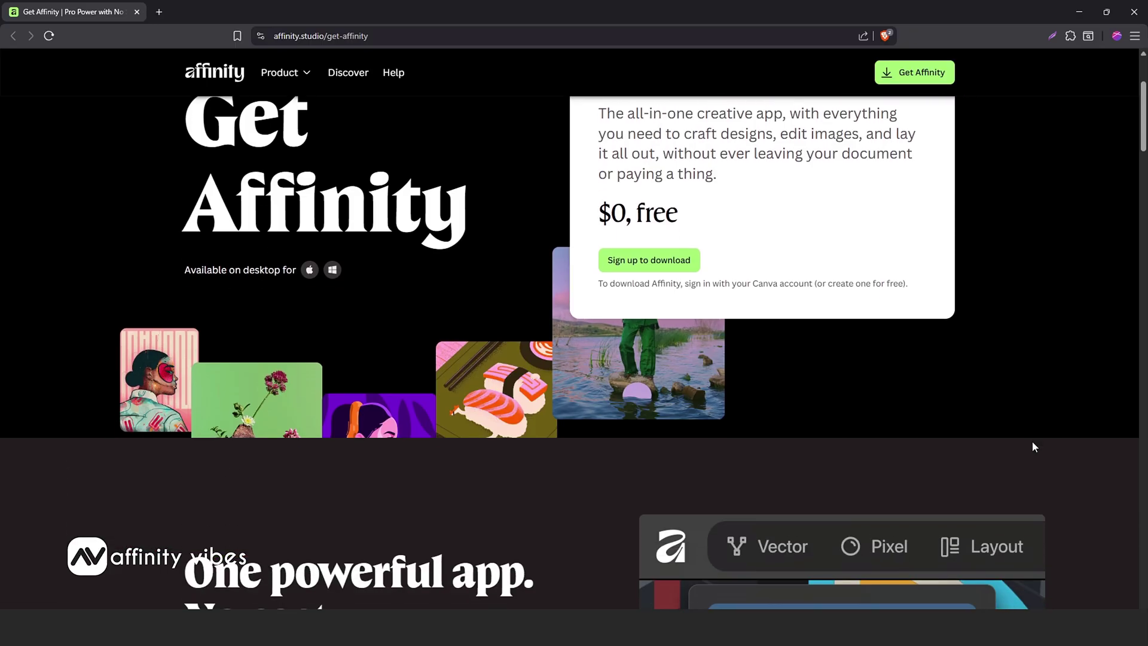
scroll(1034, 446, "up", 2)
scroll(1033, 446, "down", 2)
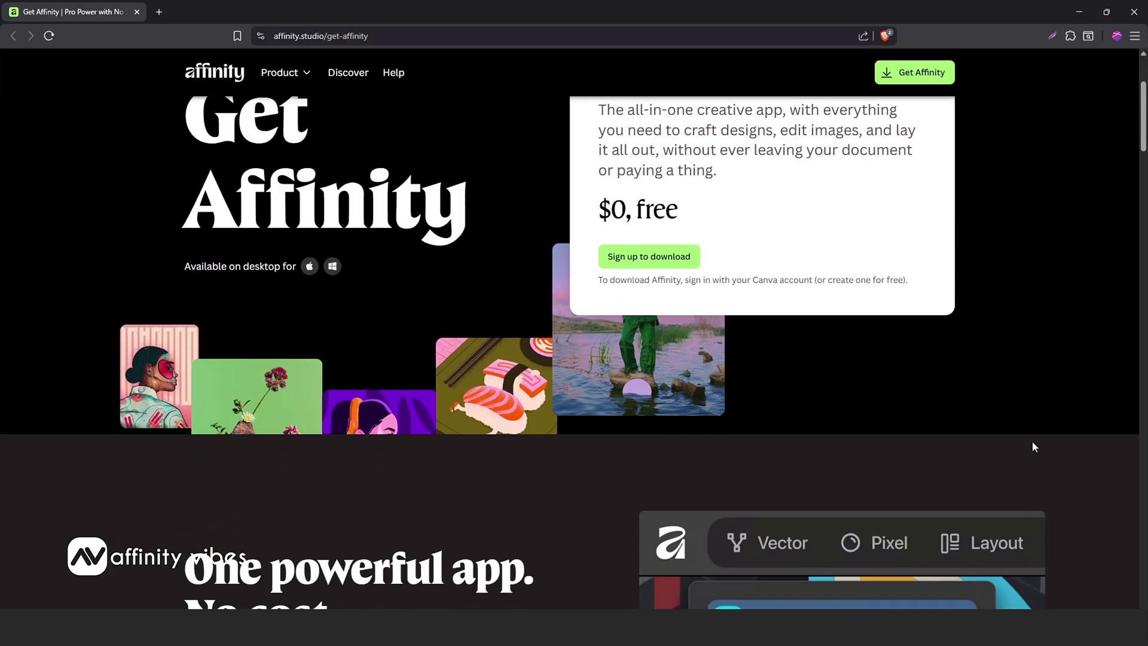
scroll(1071, 446, "down", 5)
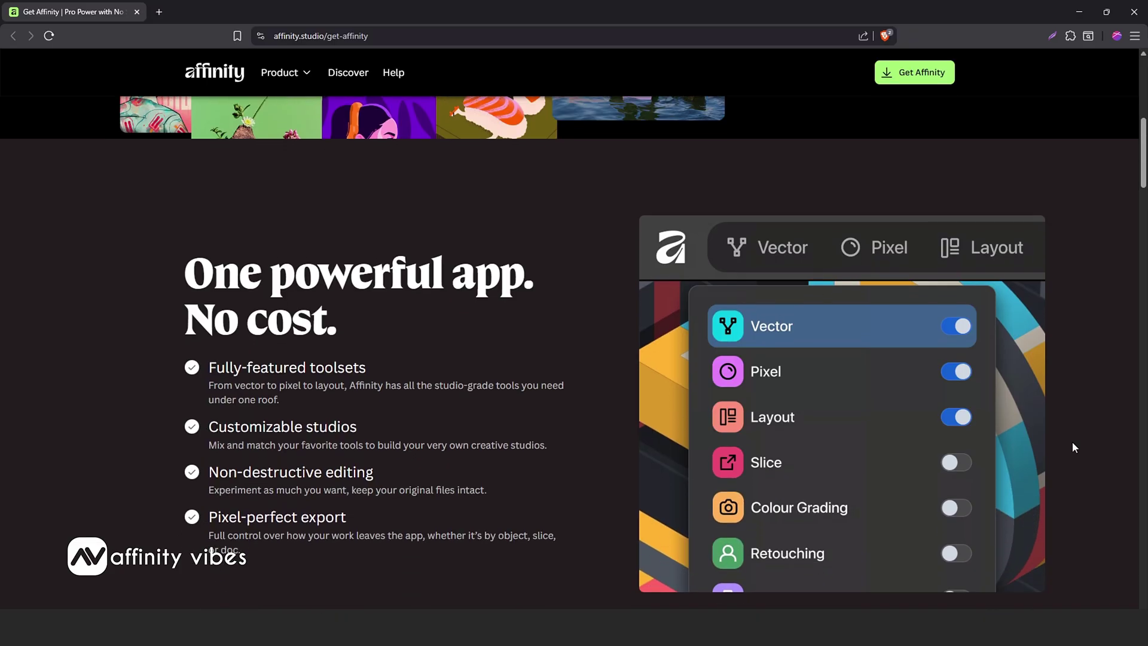
scroll(1071, 447, "down", 1)
scroll(1071, 447, "down", 1)
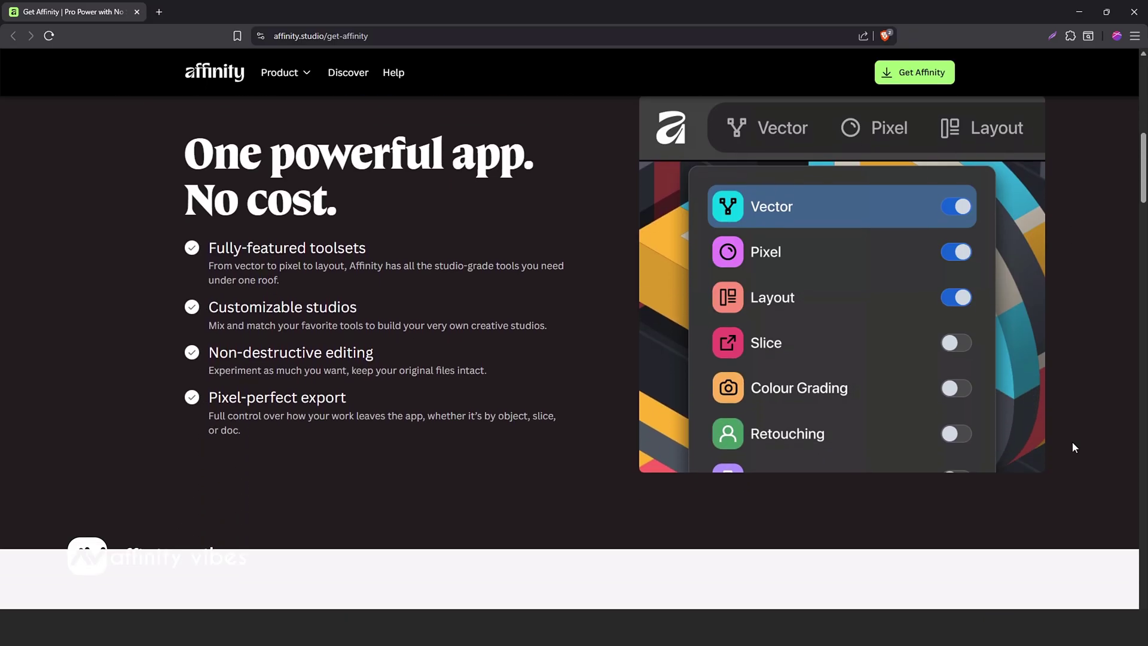
scroll(1074, 447, "down", 1)
scroll(1074, 447, "down", 3)
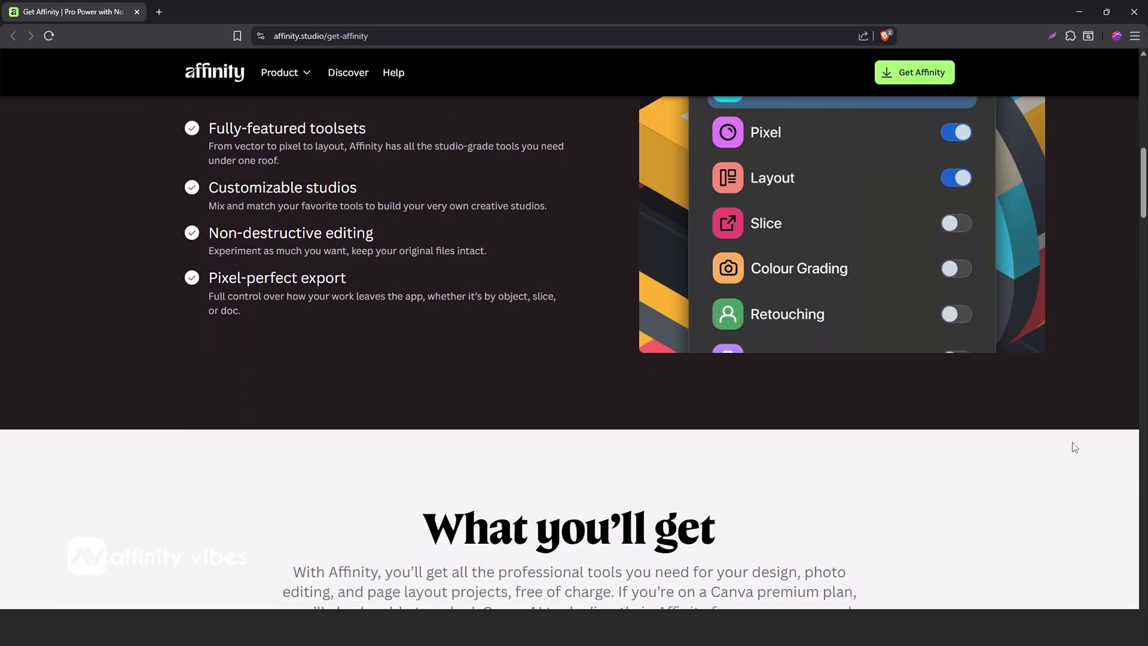
scroll(1074, 447, "down", 5)
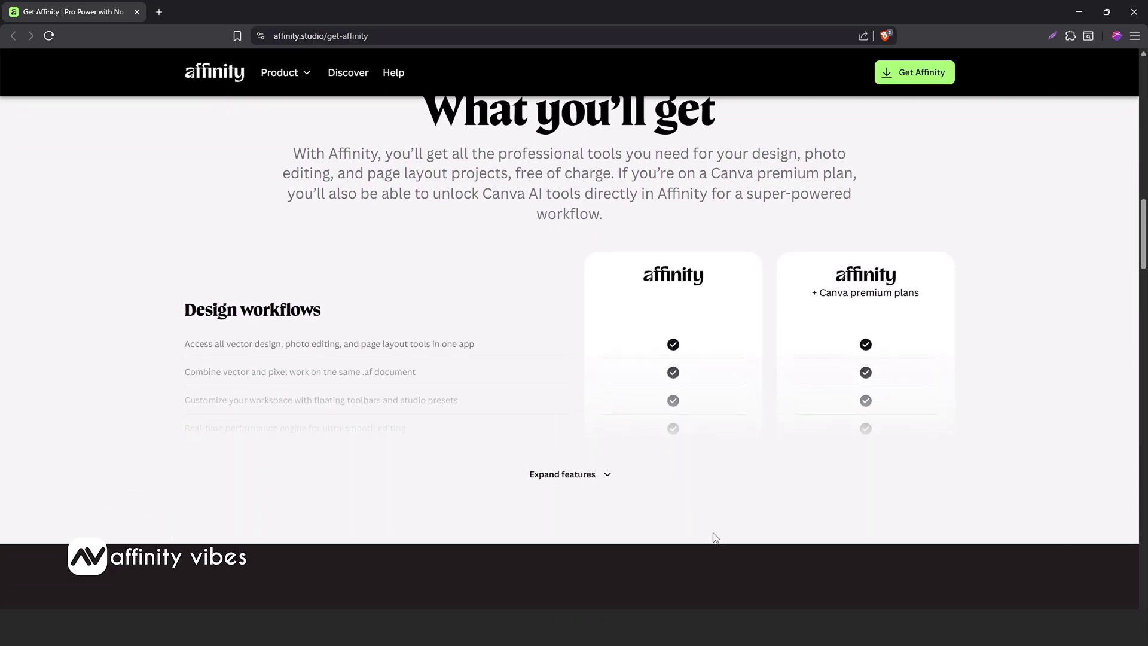
Step: Expand the Design workflows features and scroll through the comparison table
left_click(609, 476)
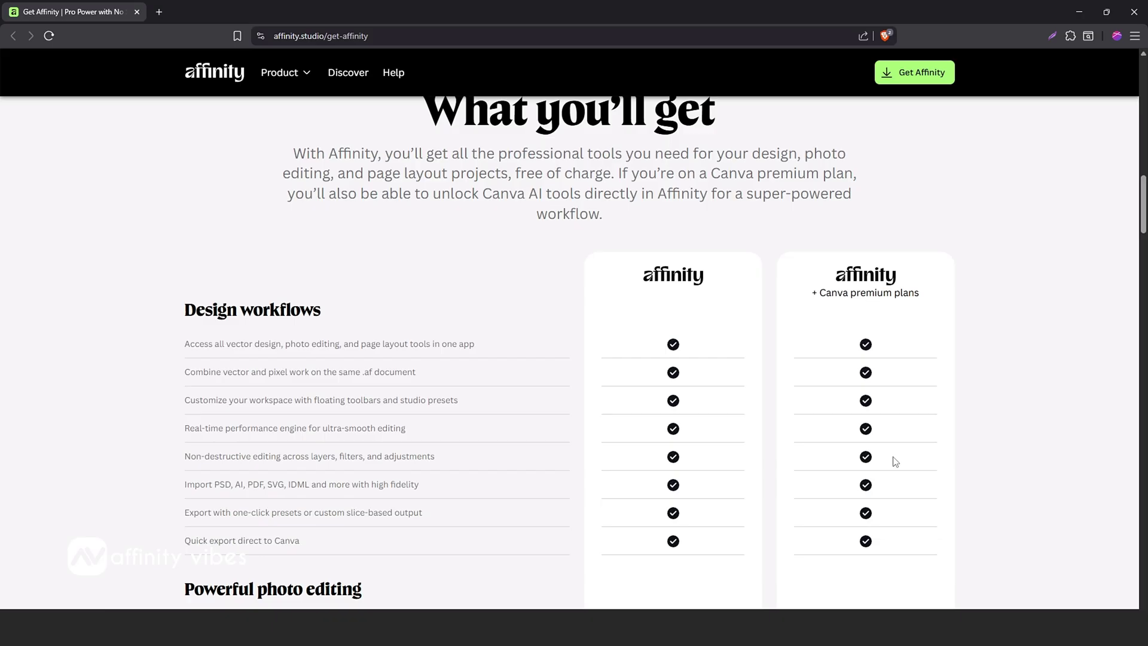
scroll(1014, 443, "down", 1)
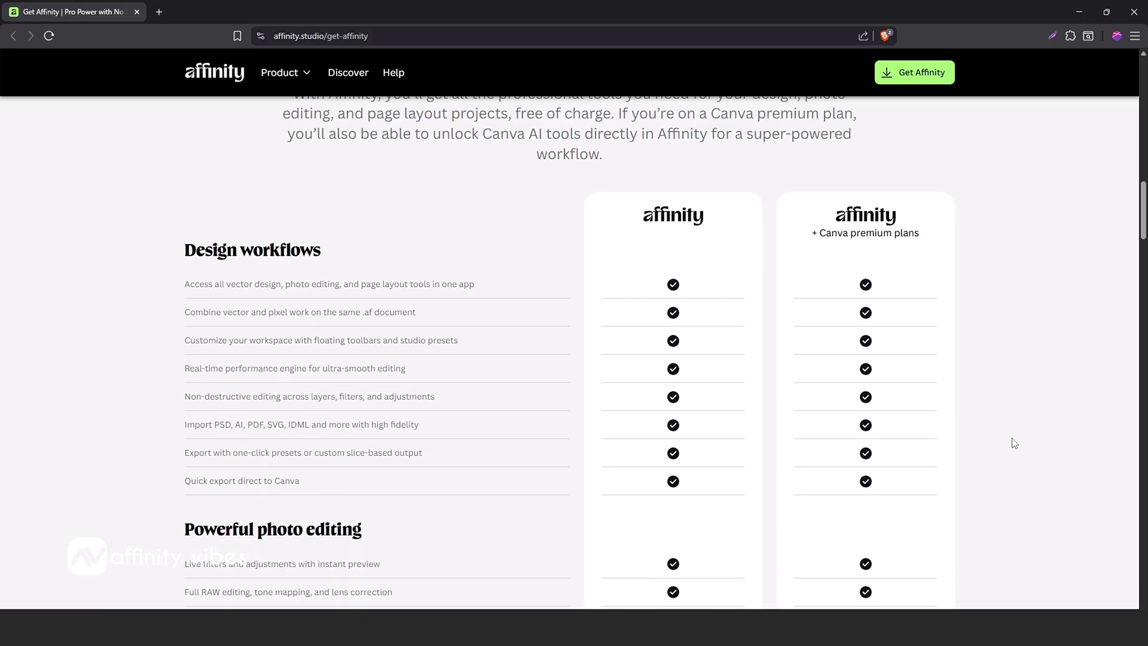
scroll(1014, 443, "down", 3)
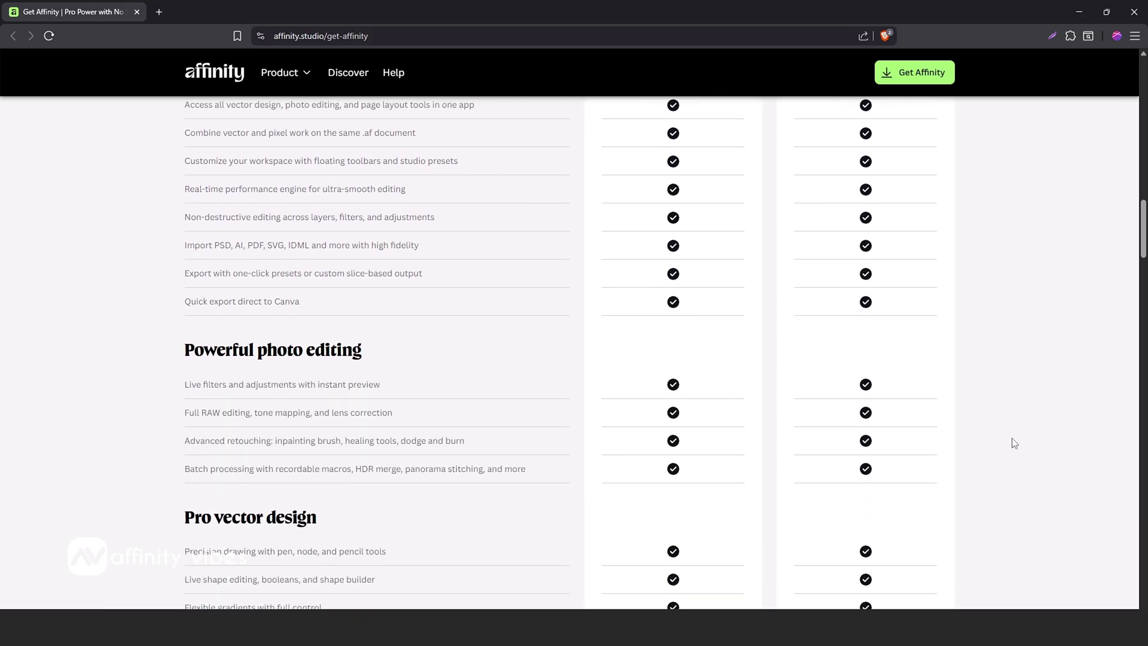
scroll(1015, 443, "down", 3)
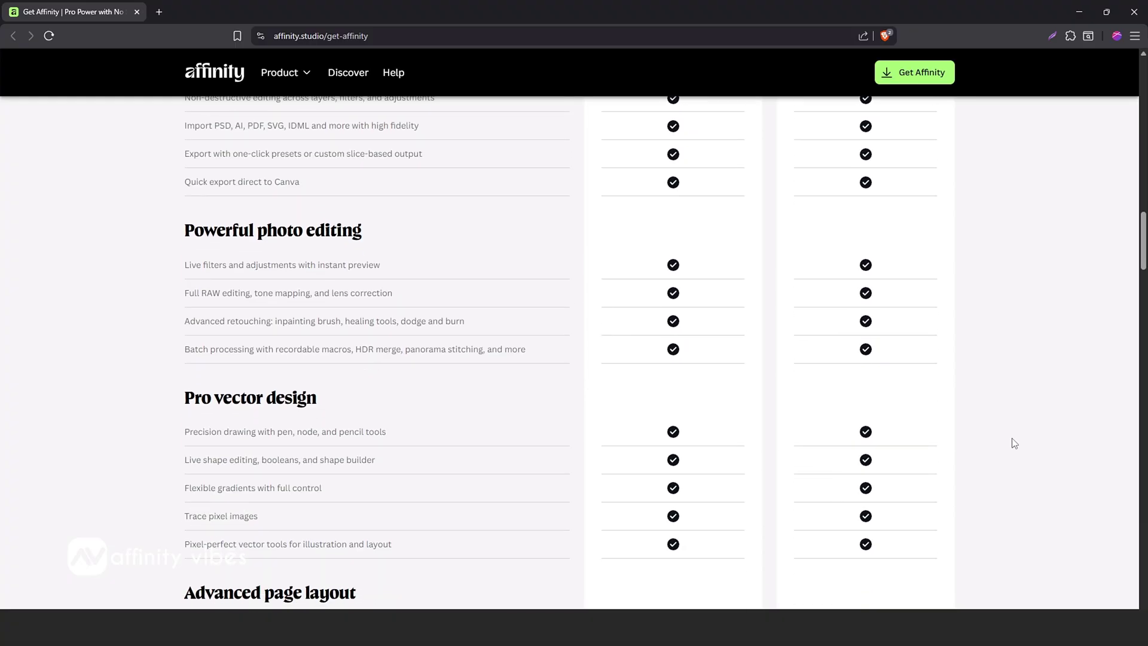
scroll(1015, 443, "down", 7)
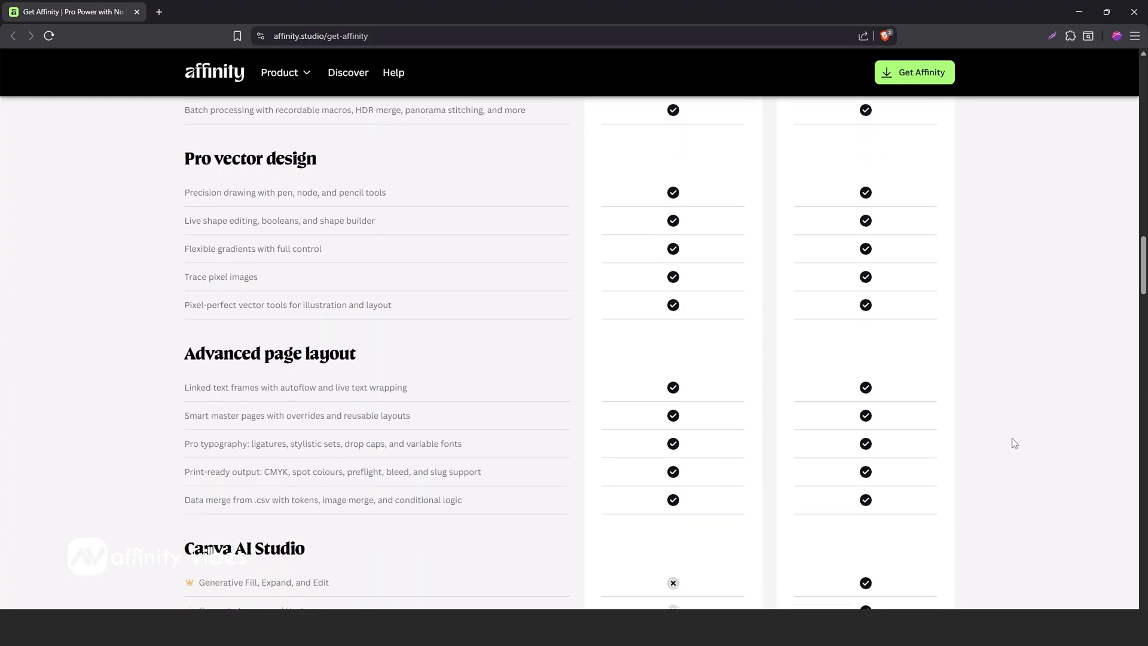
Step: Select the Canva AI Studio heading text, then clear the selection
left_click_drag(188, 309, 326, 312)
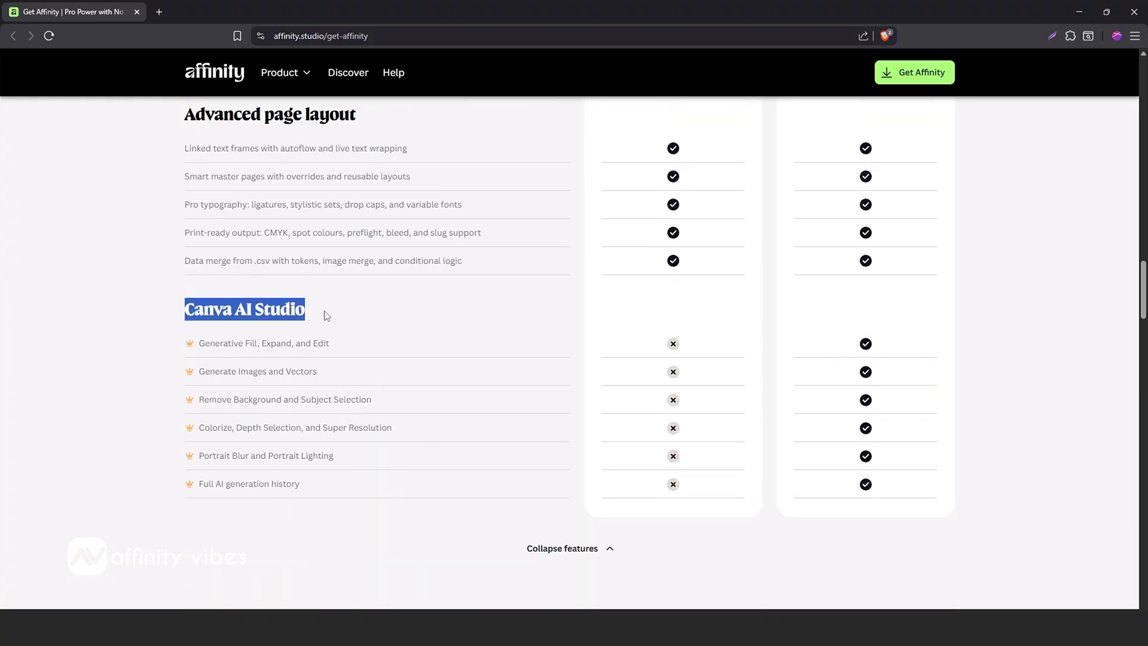
left_click(336, 543)
triple_click(326, 313)
left_click(335, 541)
Step: Open the Product menu listing Graphic design, Photo editing, Page layout and Canva integrations
scroll(924, 512, "up", 3)
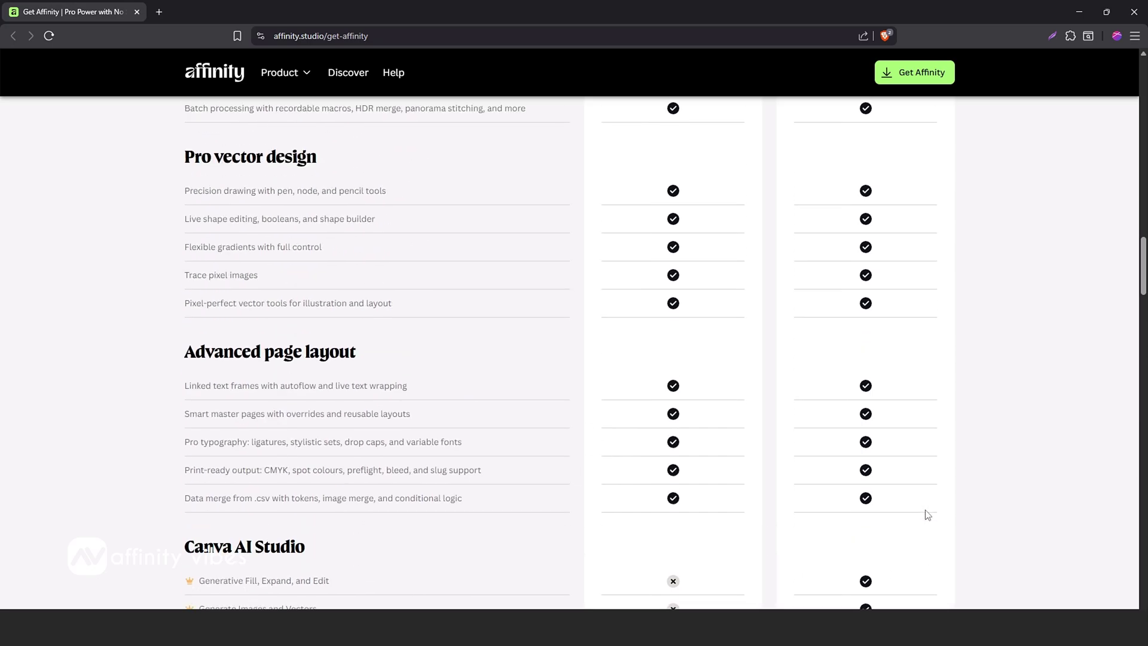
scroll(920, 514, "down", 6)
scroll(915, 515, "down", 8)
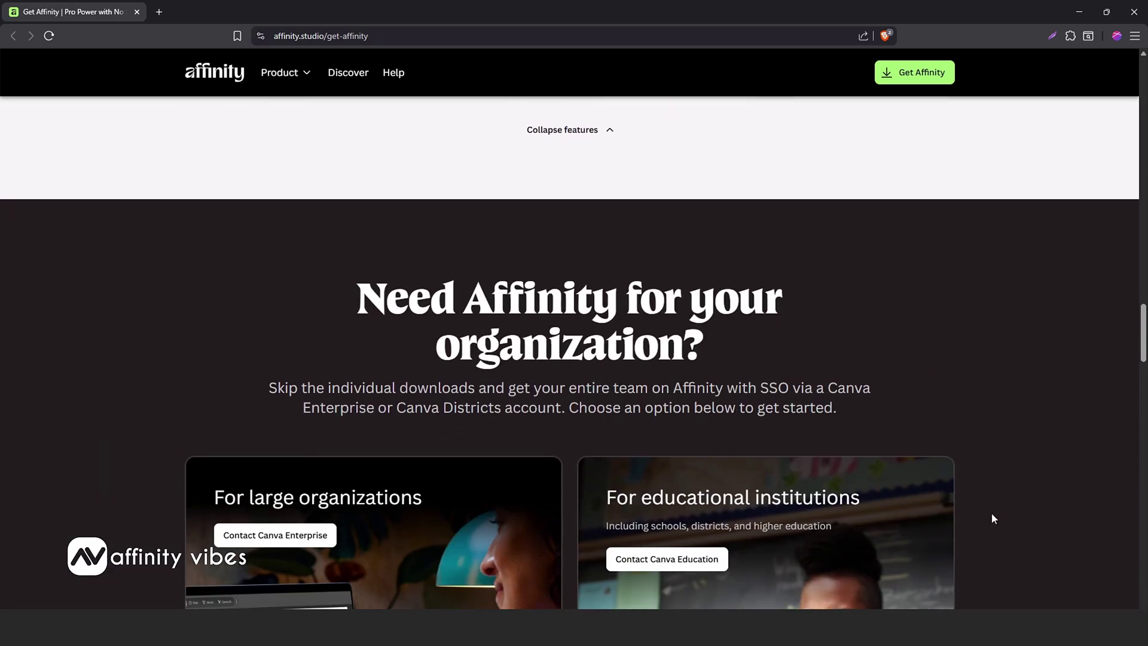
scroll(991, 514, "down", 6)
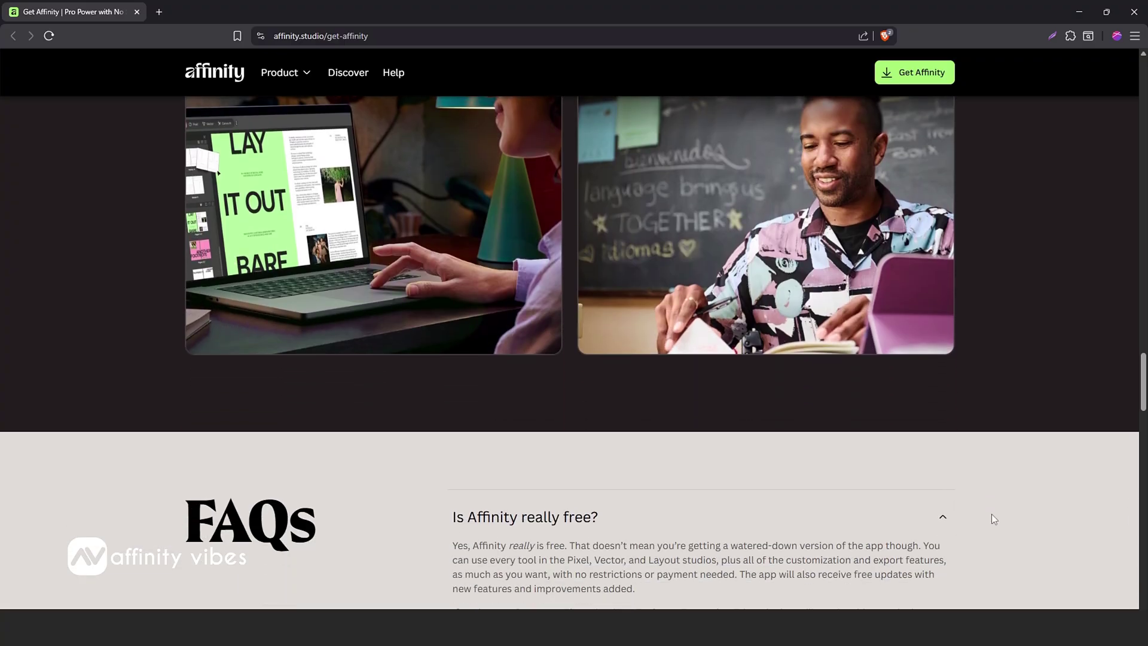
scroll(991, 514, "up", 10)
left_click(300, 76)
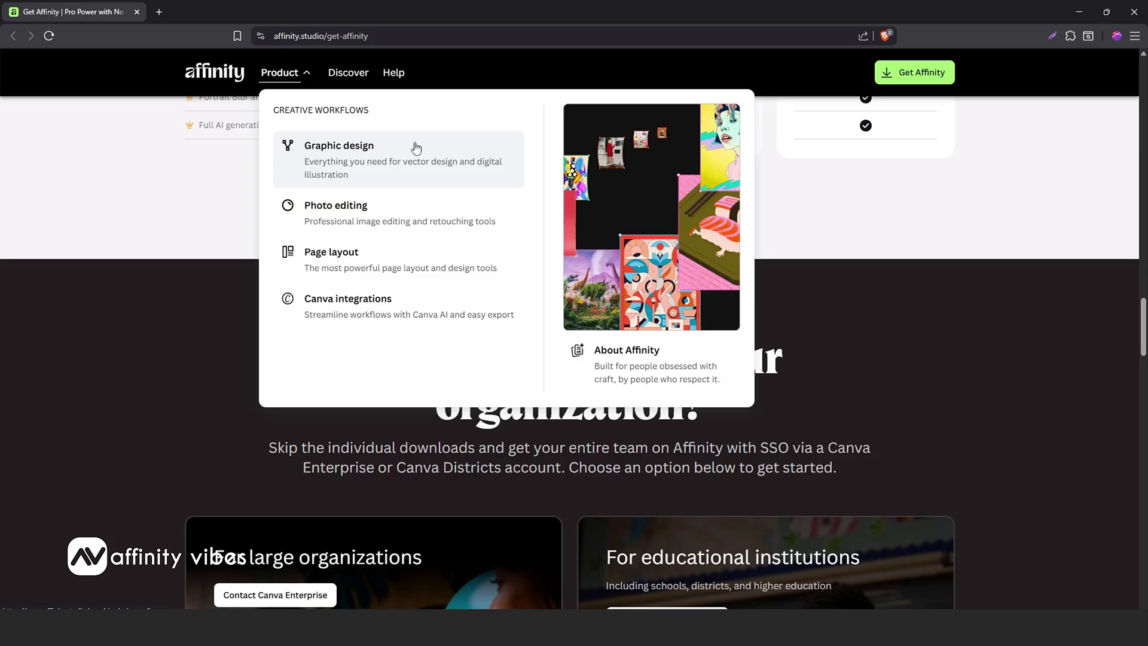
Step: Go to the Photo editing page and scroll through its first feature sections
left_click(407, 220)
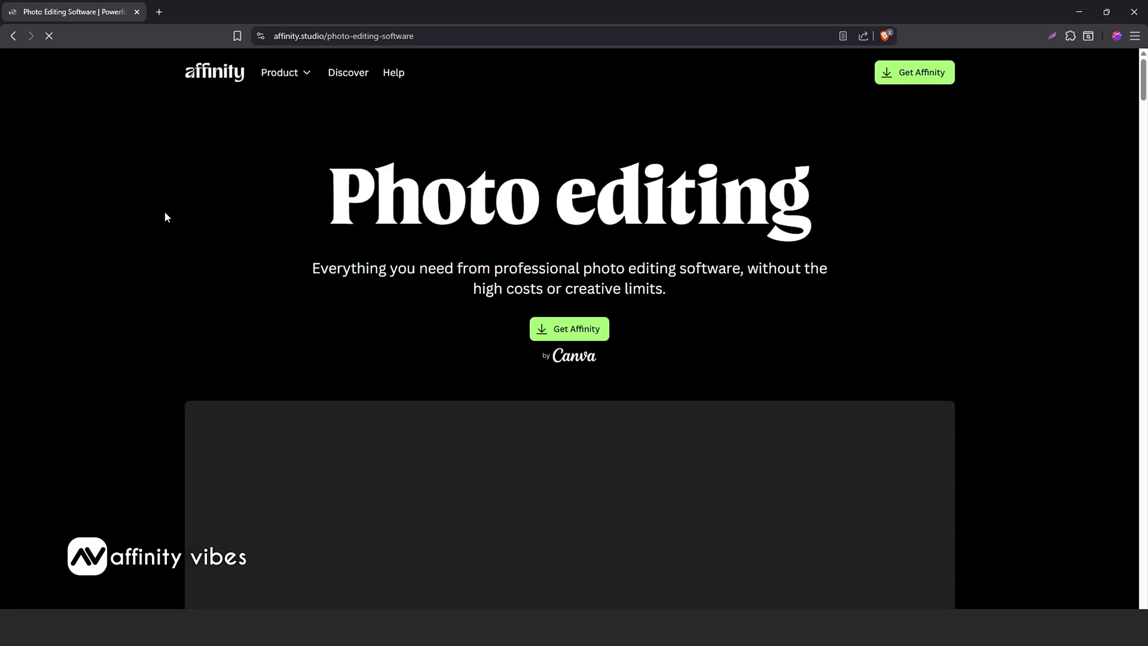
scroll(166, 217, "down", 3)
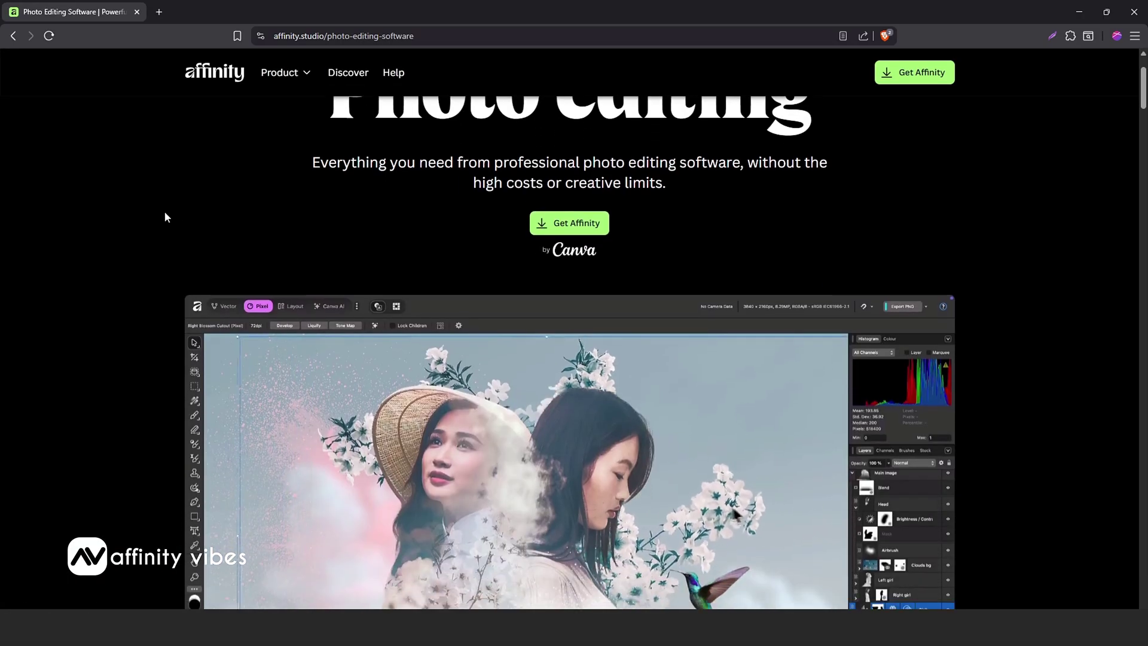
scroll(167, 217, "down", 2)
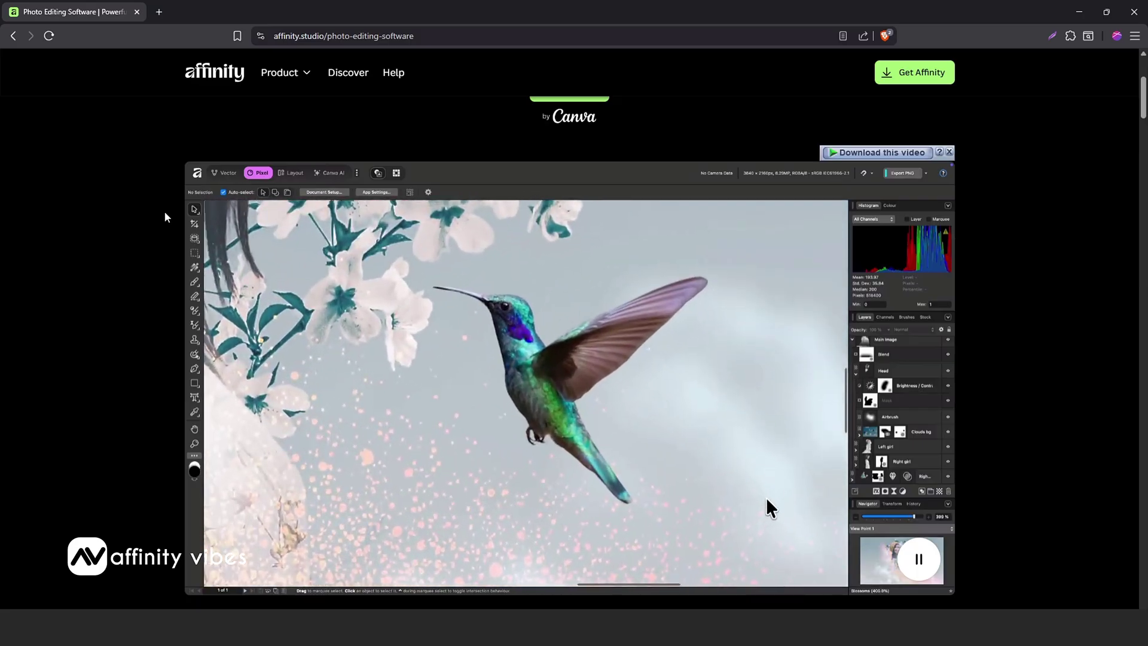
scroll(165, 216, "down", 3)
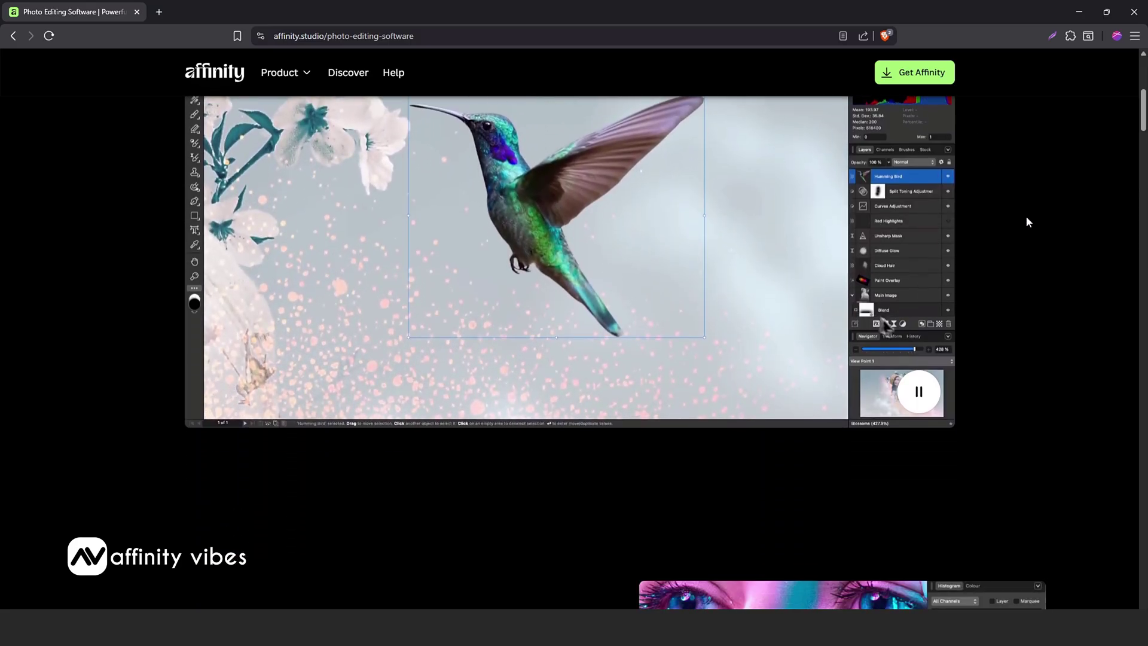
scroll(1025, 217, "down", 6)
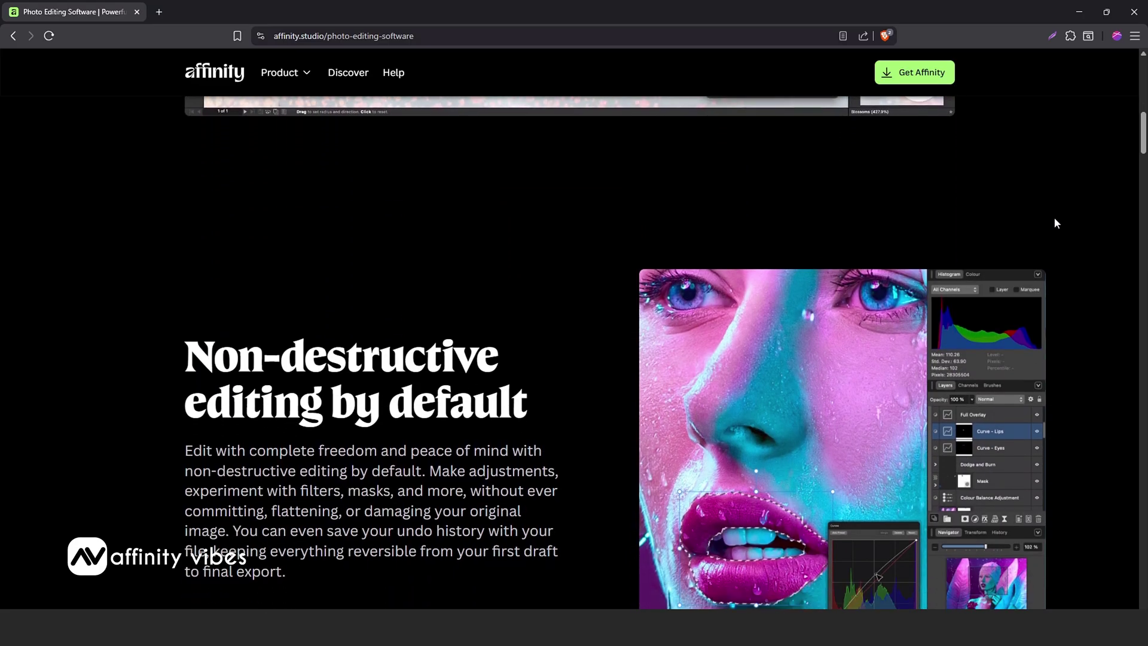
scroll(1097, 233, "down", 1)
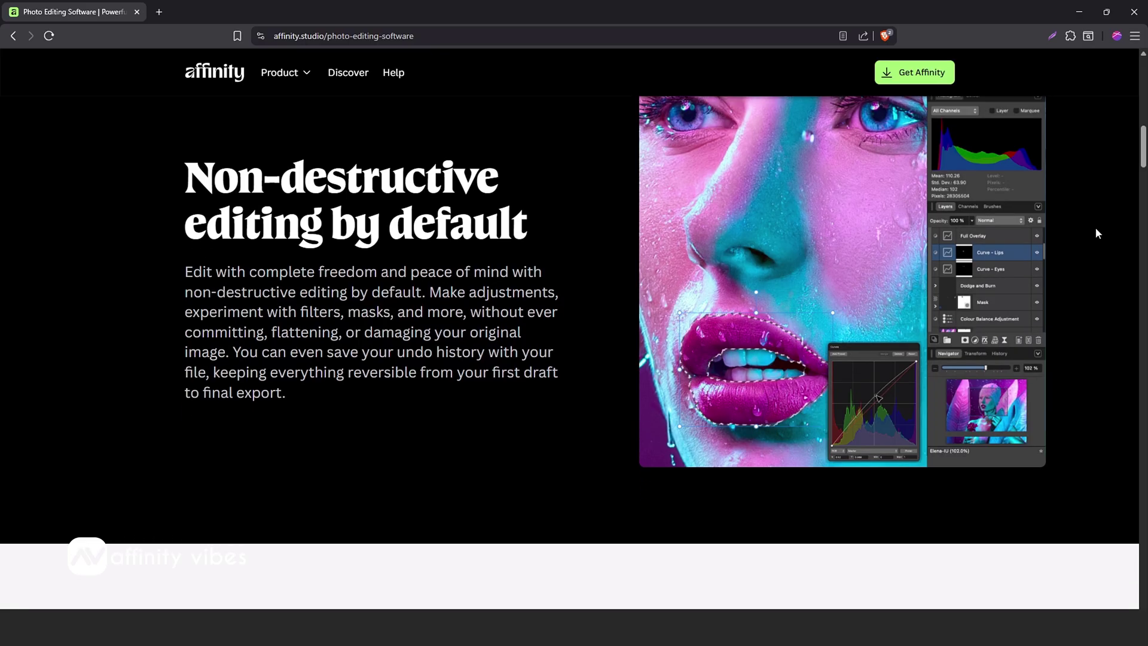
scroll(1096, 233, "down", 5)
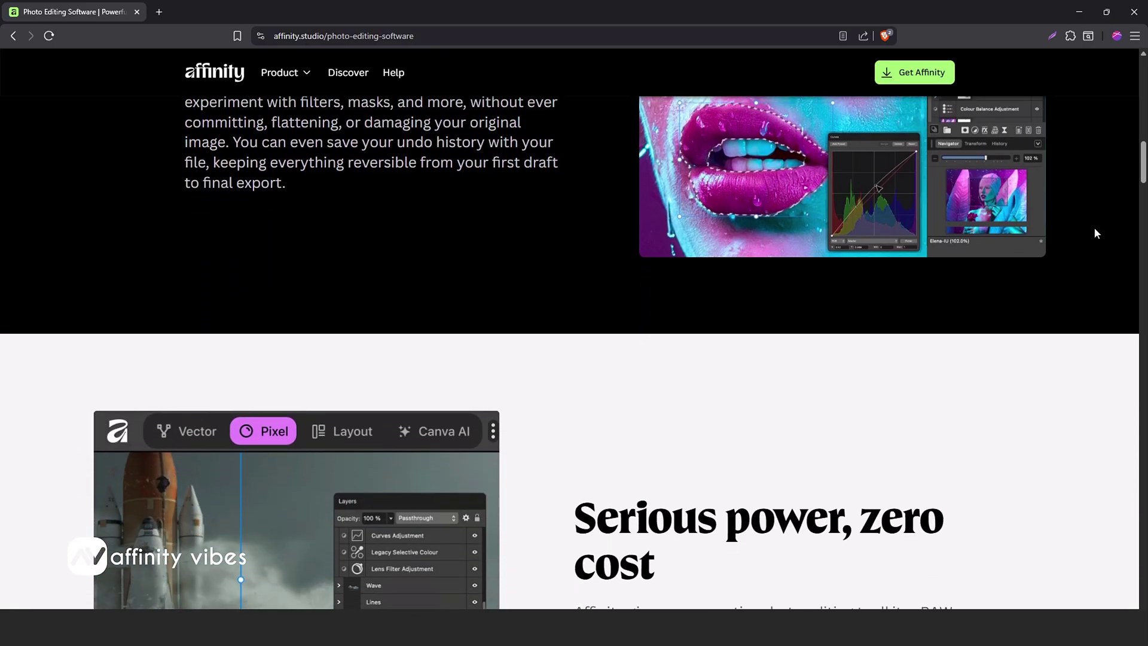
scroll(1097, 233, "down", 2)
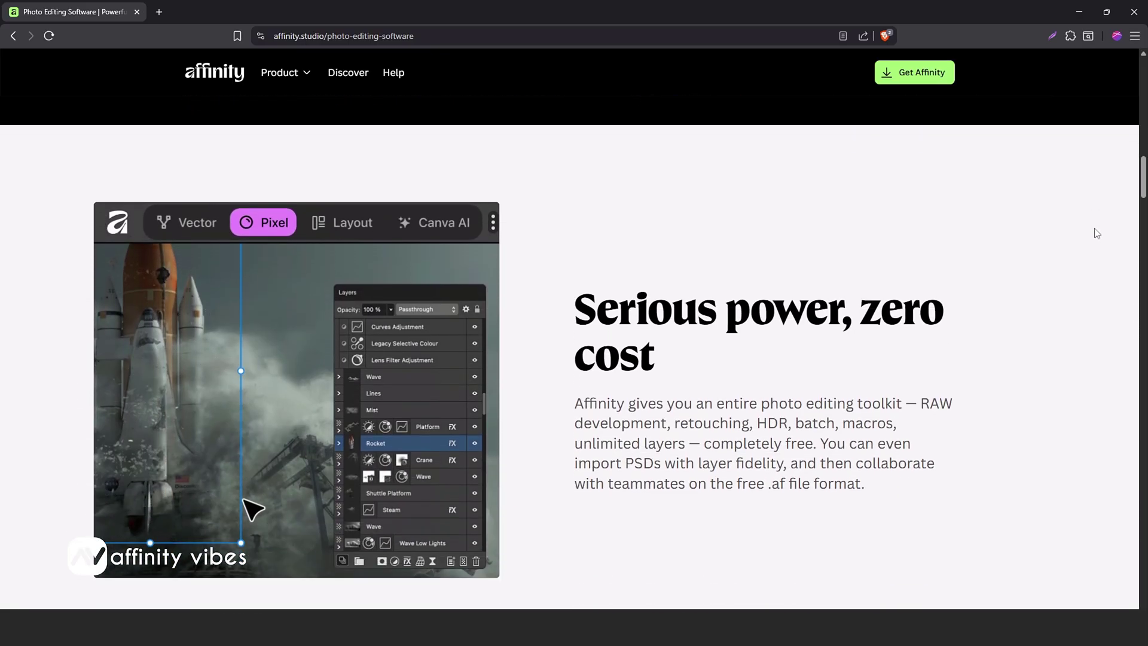
scroll(1096, 233, "down", 1)
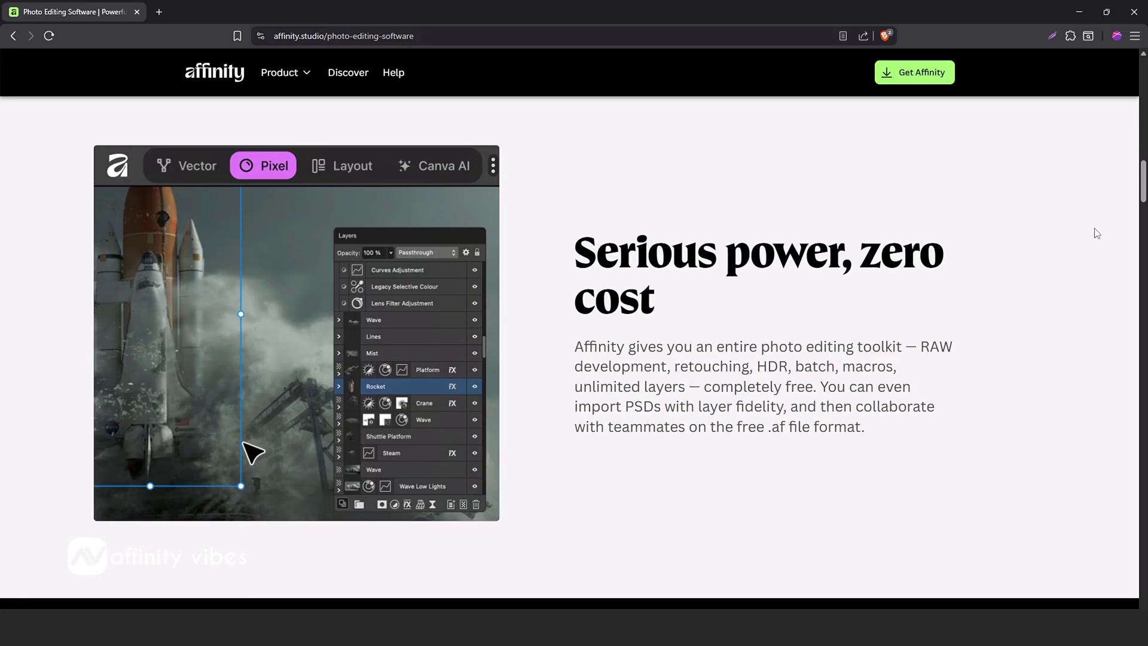
Step: Scroll through the remaining photo editing feature sections to the bottom of the page
scroll(1096, 233, "down", 6)
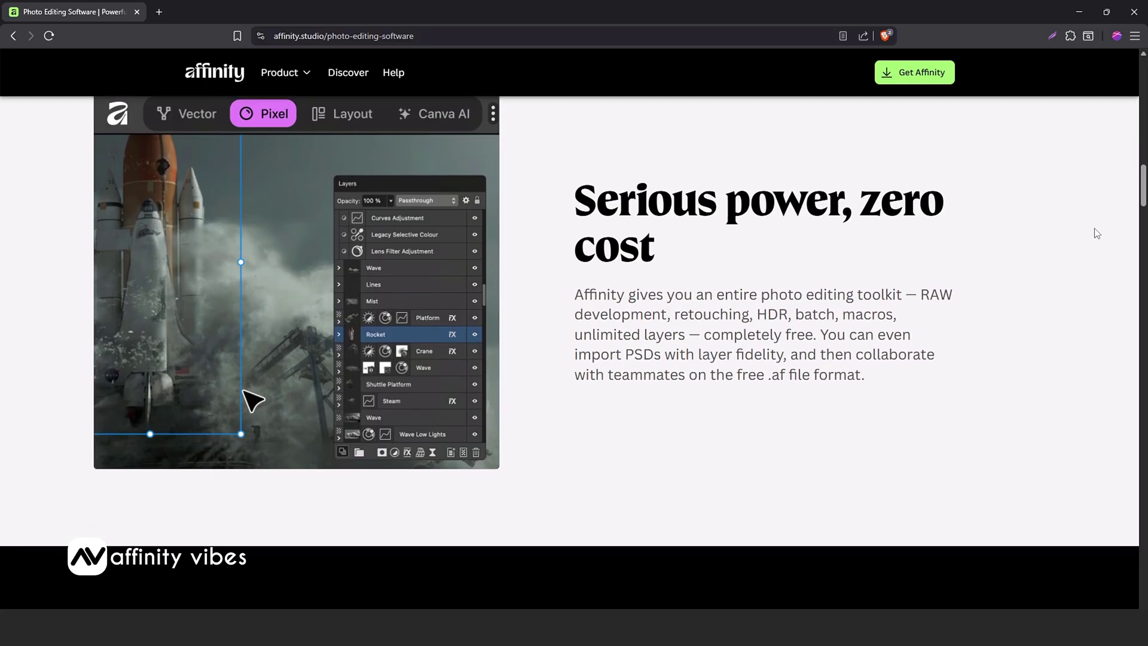
scroll(1096, 233, "down", 3)
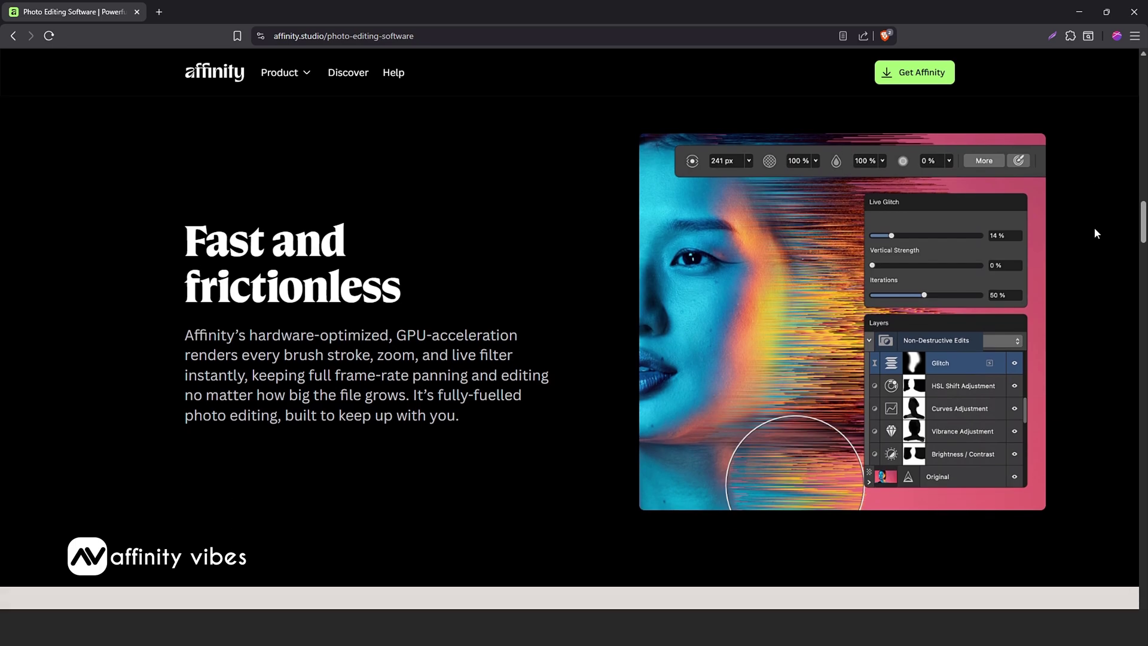
scroll(1096, 233, "down", 7)
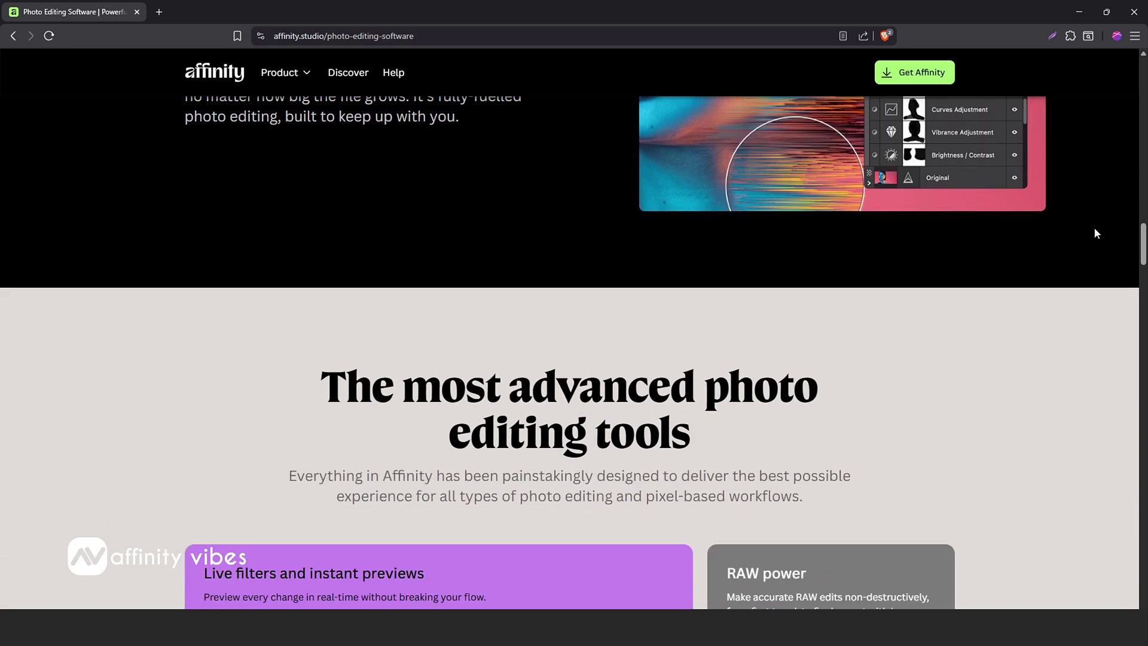
scroll(1096, 233, "down", 3)
scroll(1096, 233, "up", 1)
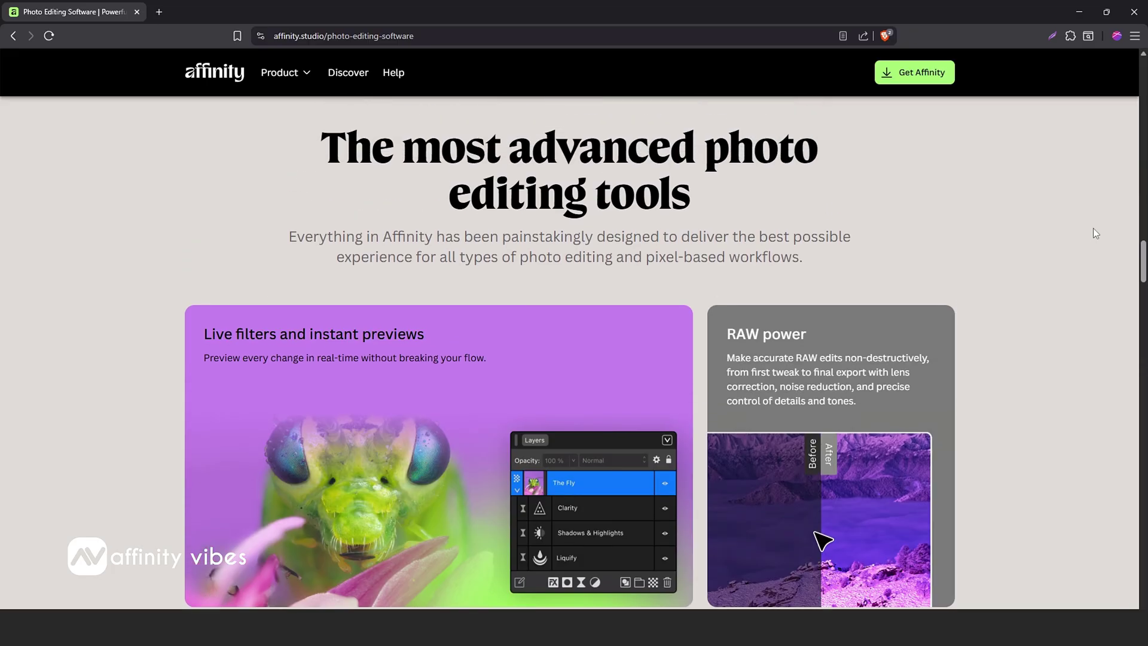
scroll(1095, 233, "down", 5)
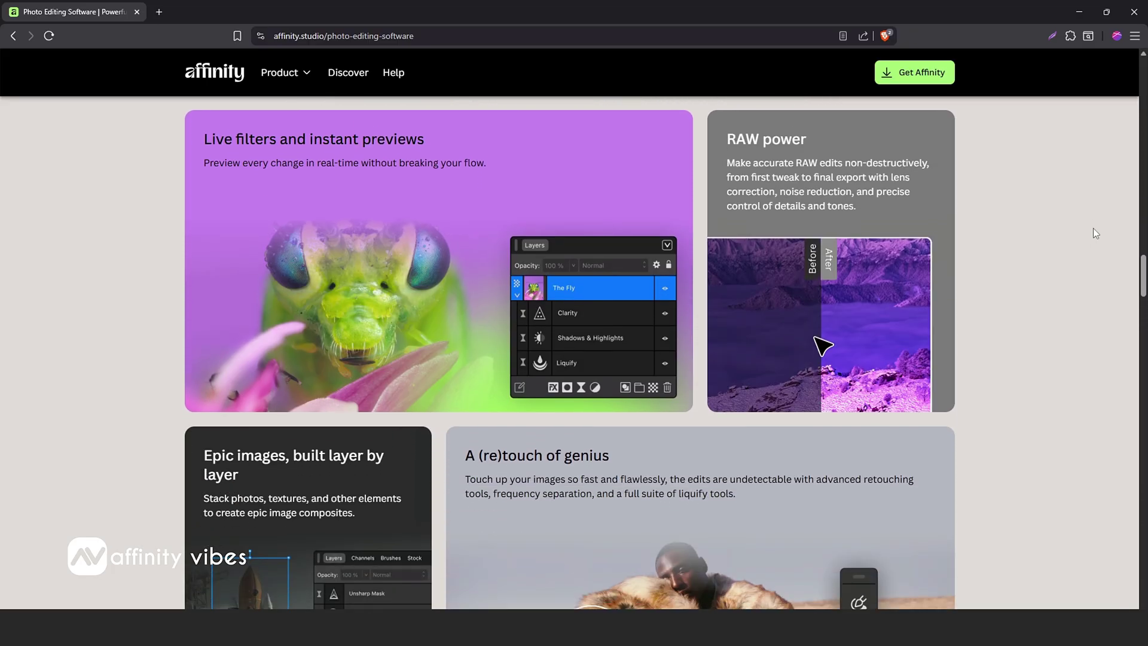
scroll(1094, 232, "down", 6)
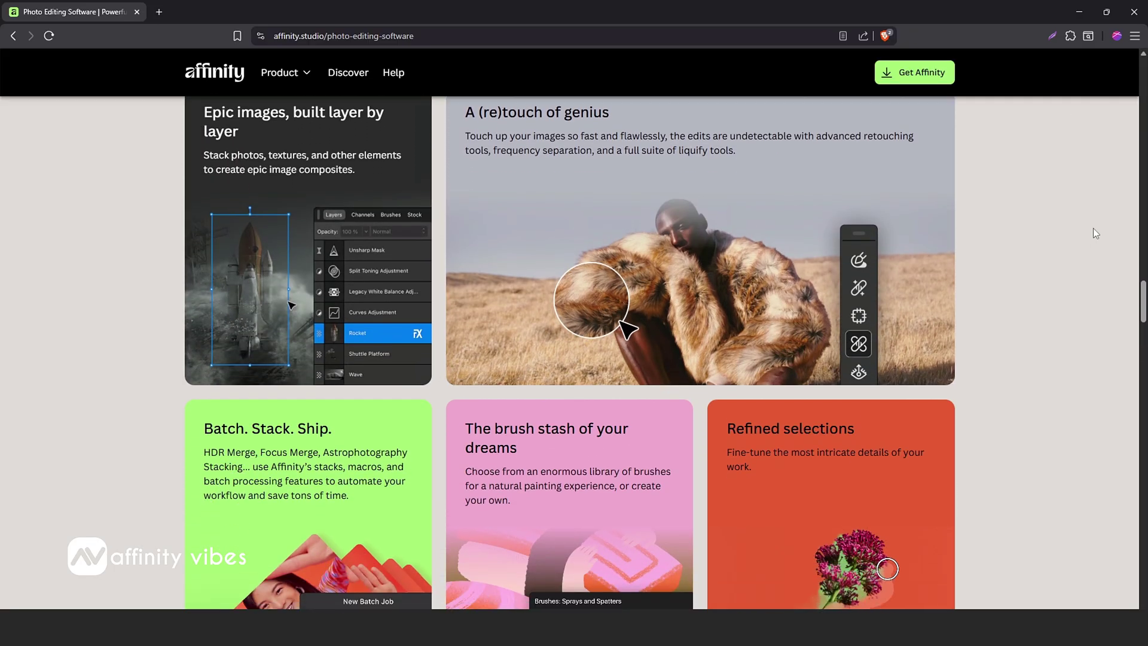
scroll(1094, 233, "down", 9)
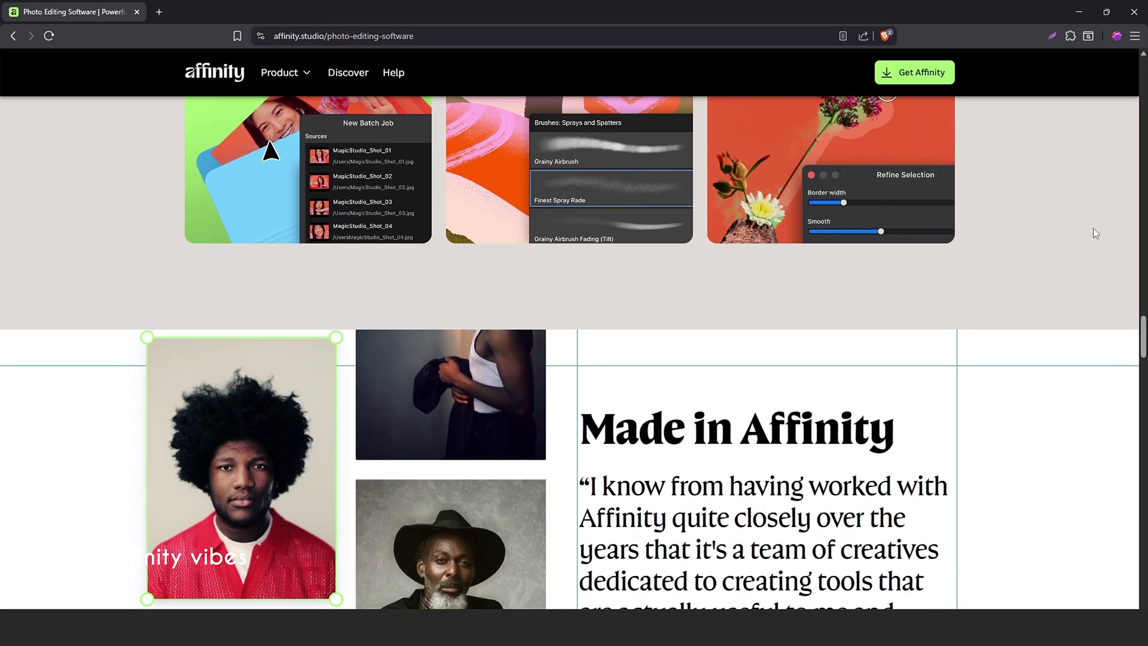
scroll(1095, 233, "down", 6)
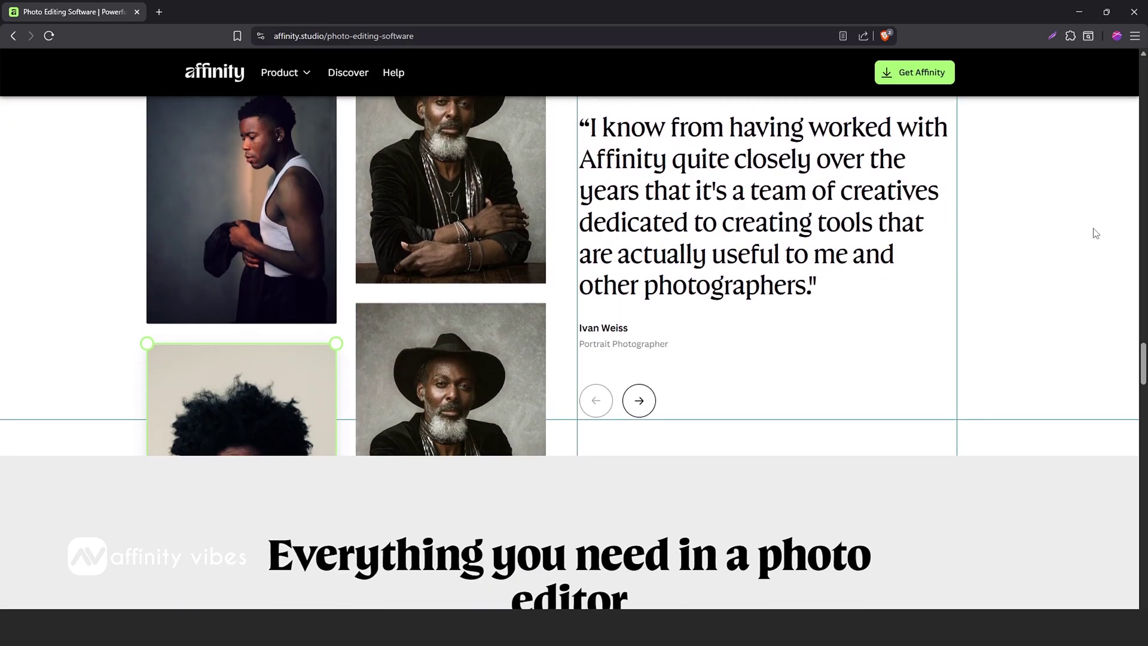
scroll(1095, 233, "down", 10)
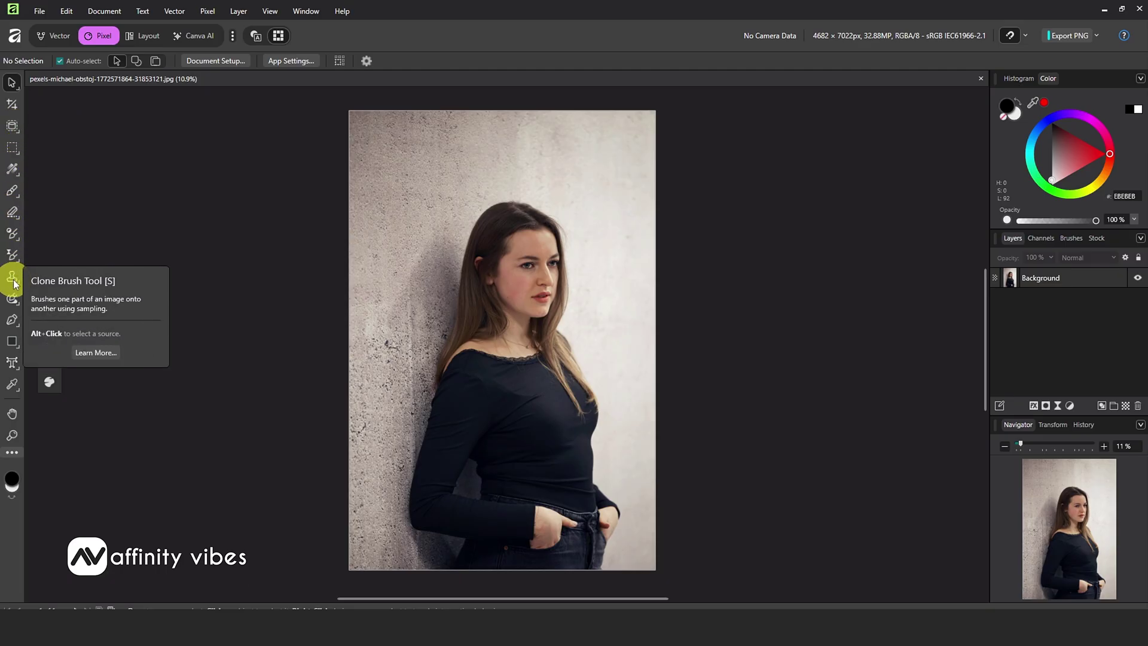
Step: Choose the Object Selection Tool from the selection tools flyout
right_click(12, 129)
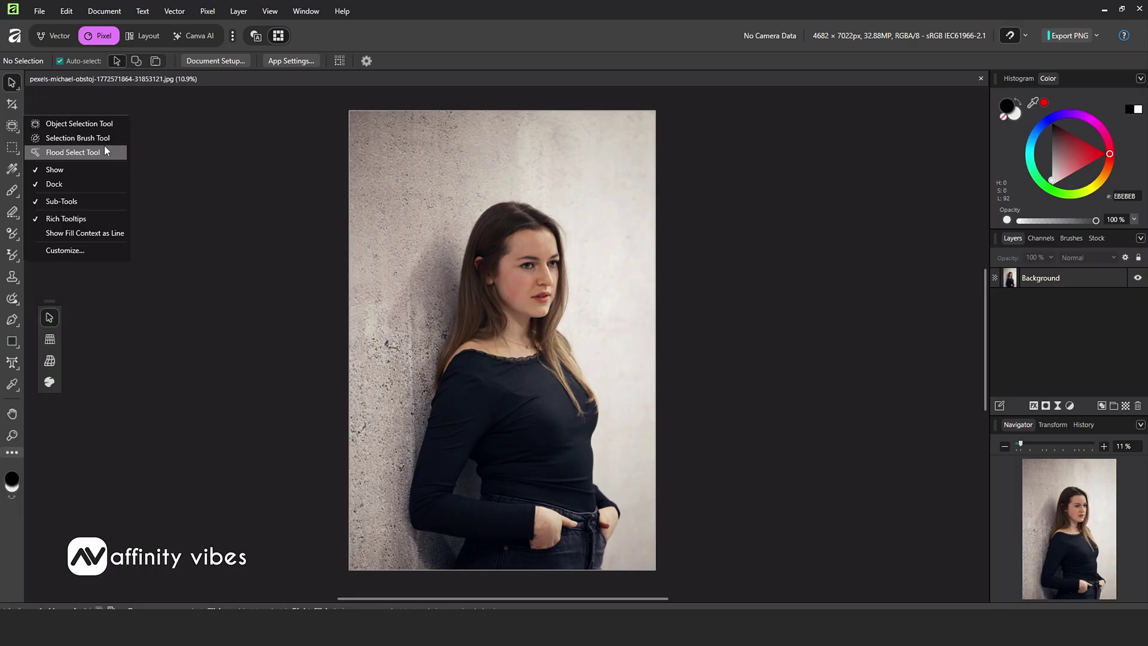
left_click(98, 123)
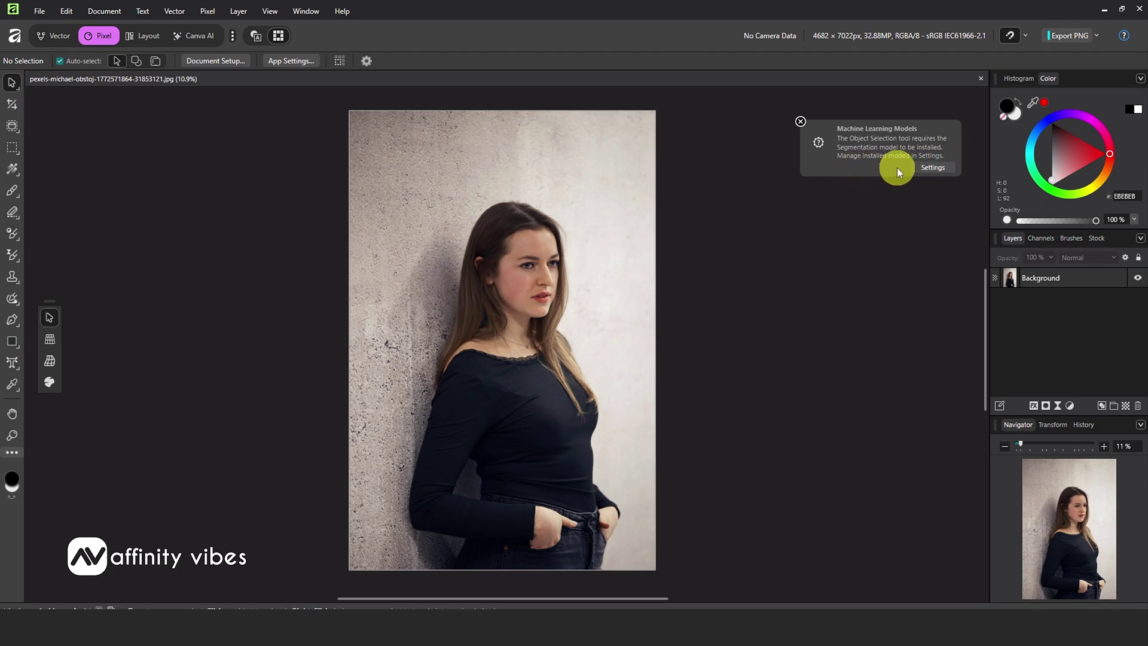
Step: Turn on the 290 MB Segmentation model under Machine Learning settings, then close Settings
left_click(936, 170)
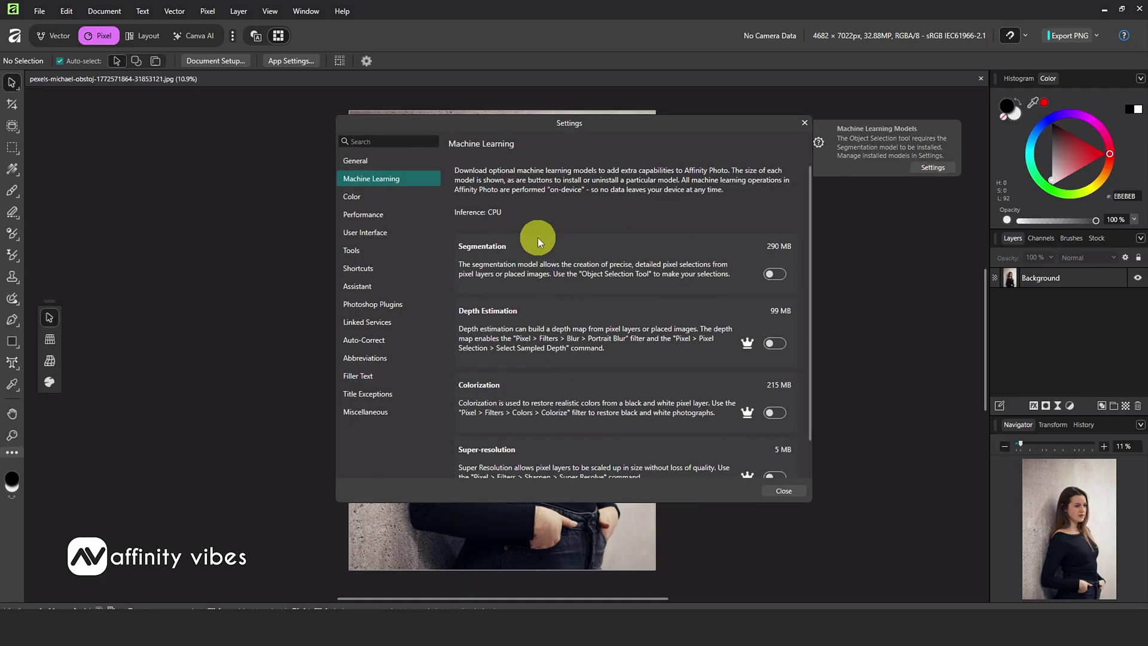
left_click_drag(633, 127, 519, 124)
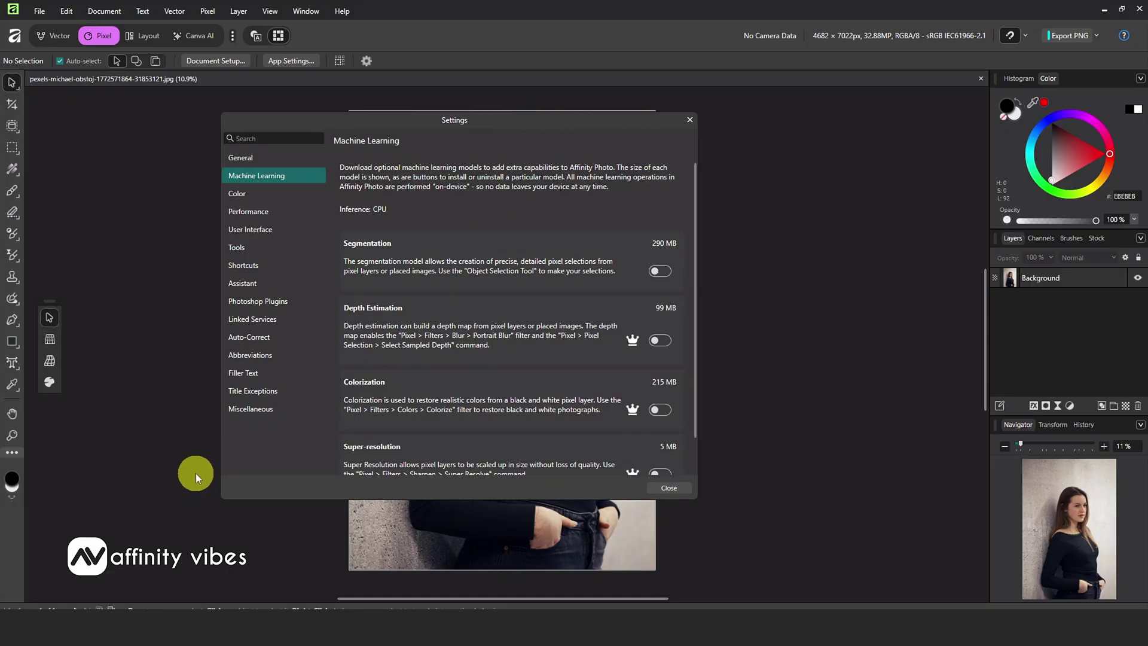
scroll(594, 302, "down", 1)
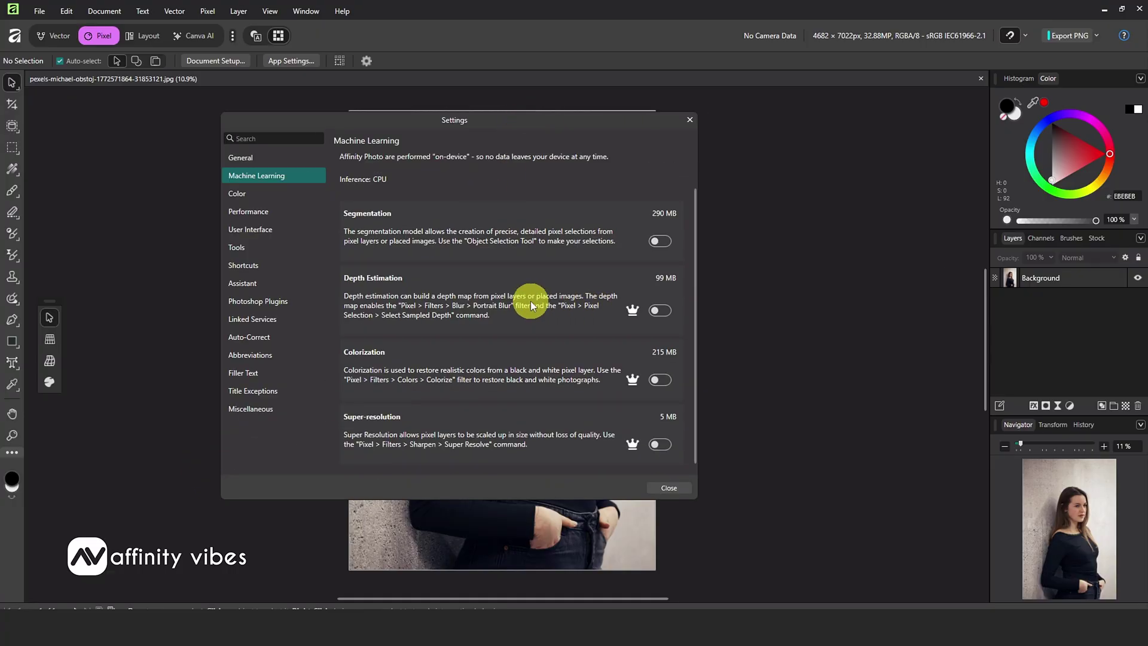
scroll(532, 305, "up", 1)
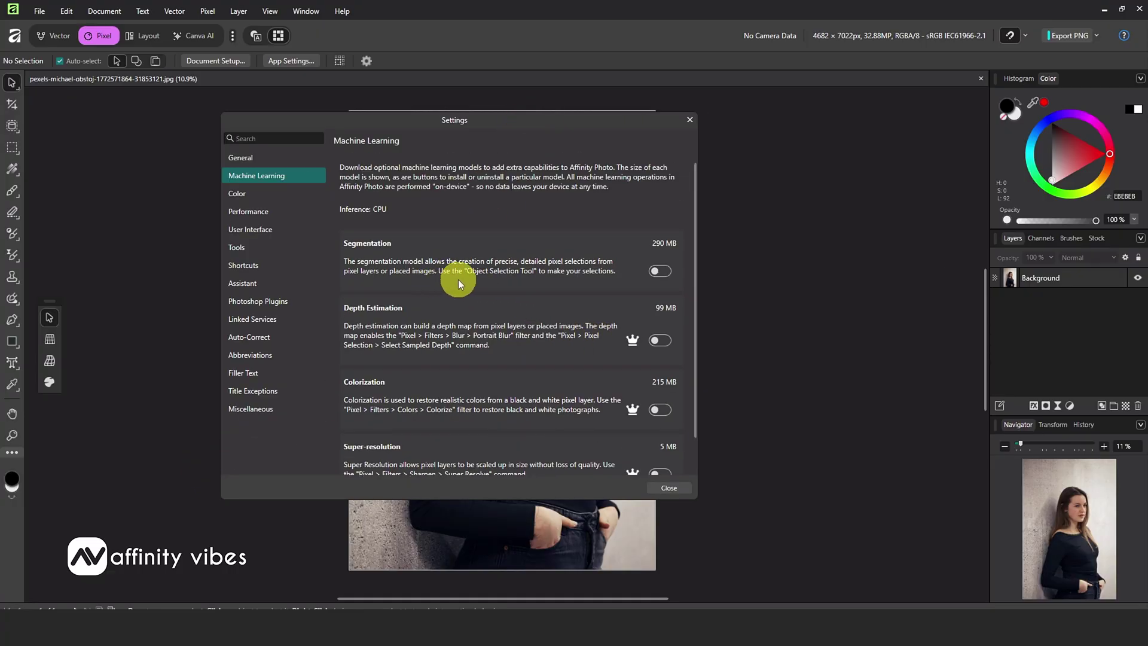
left_click(665, 271)
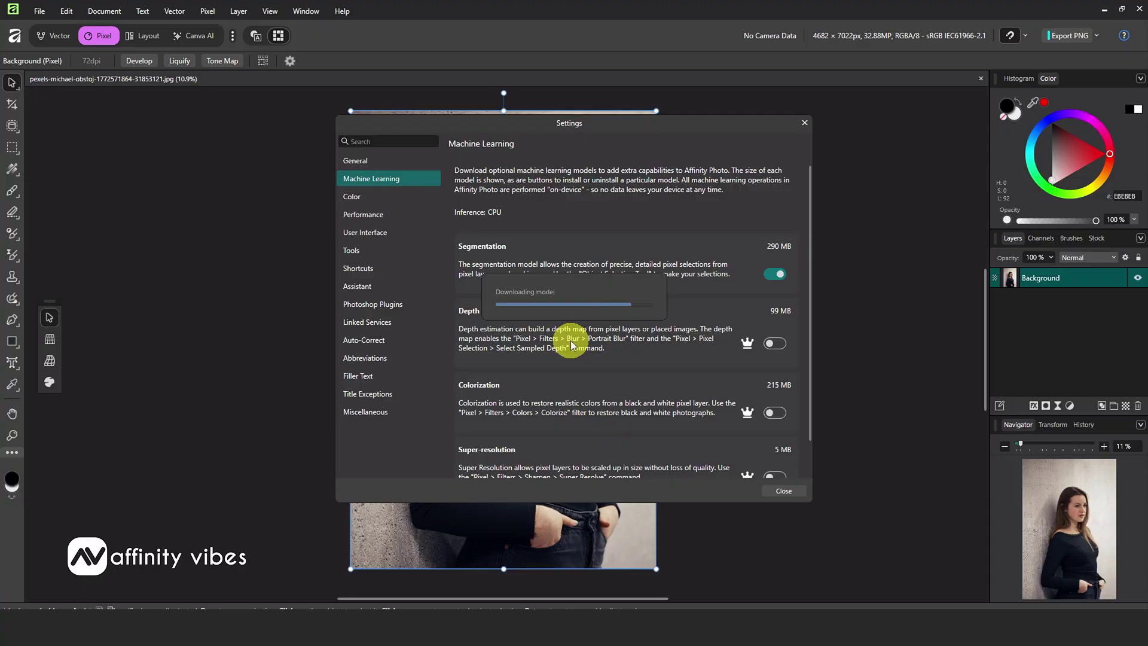
left_click(783, 491)
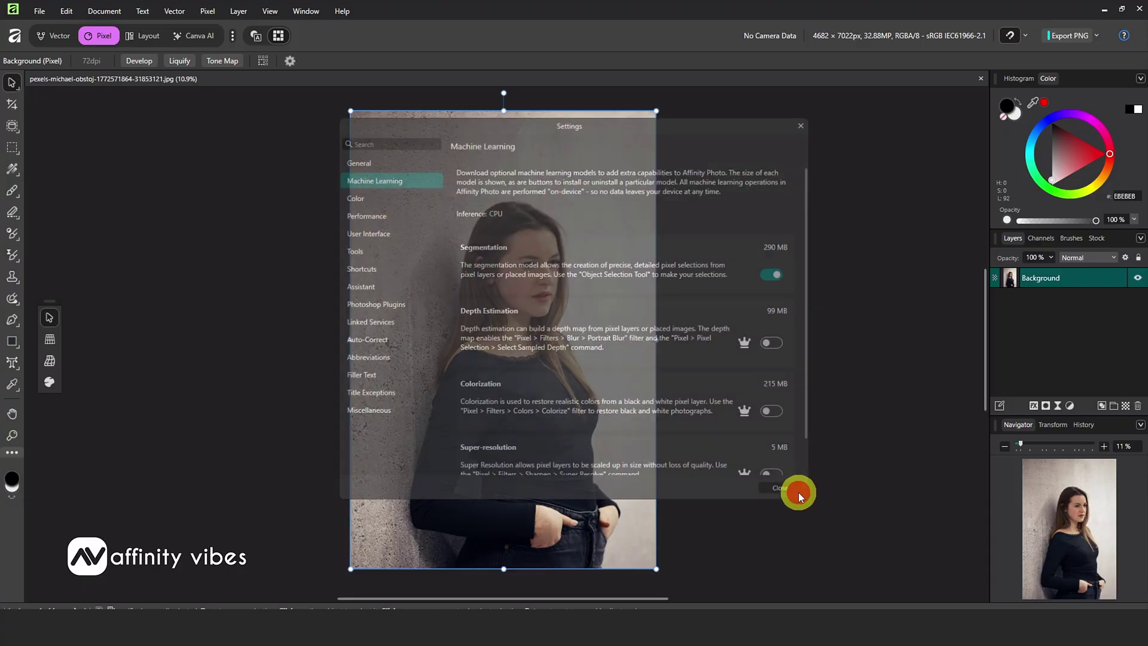
Step: With the Object Selection Tool, drag over the woman from ear to chest to select her
right_click(12, 123)
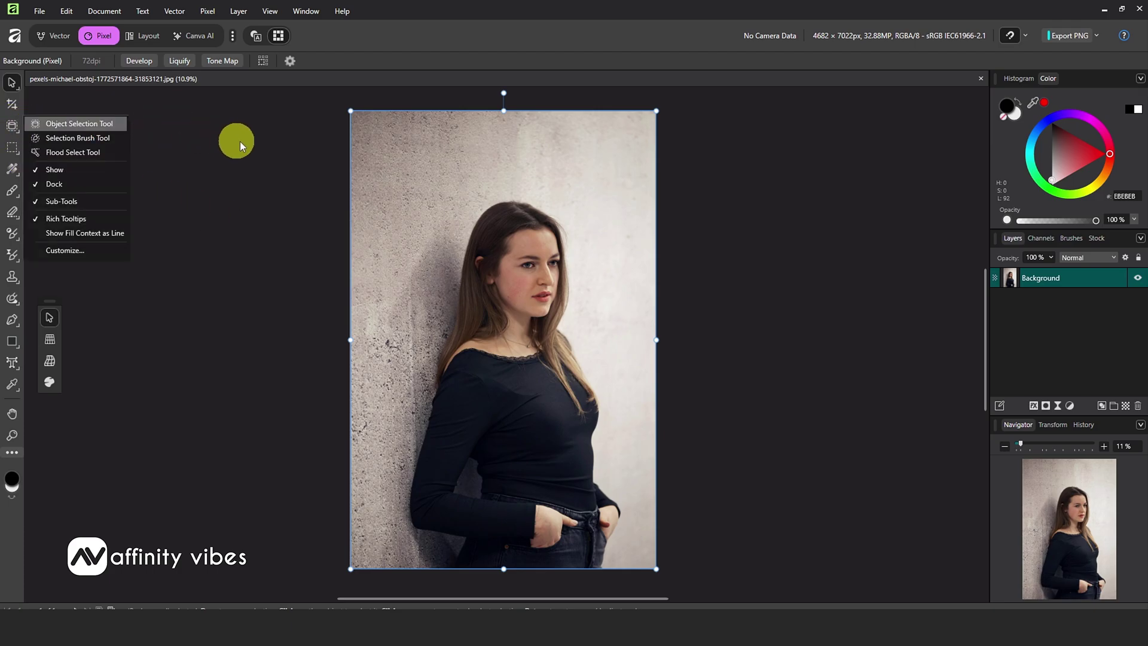
left_click(86, 124)
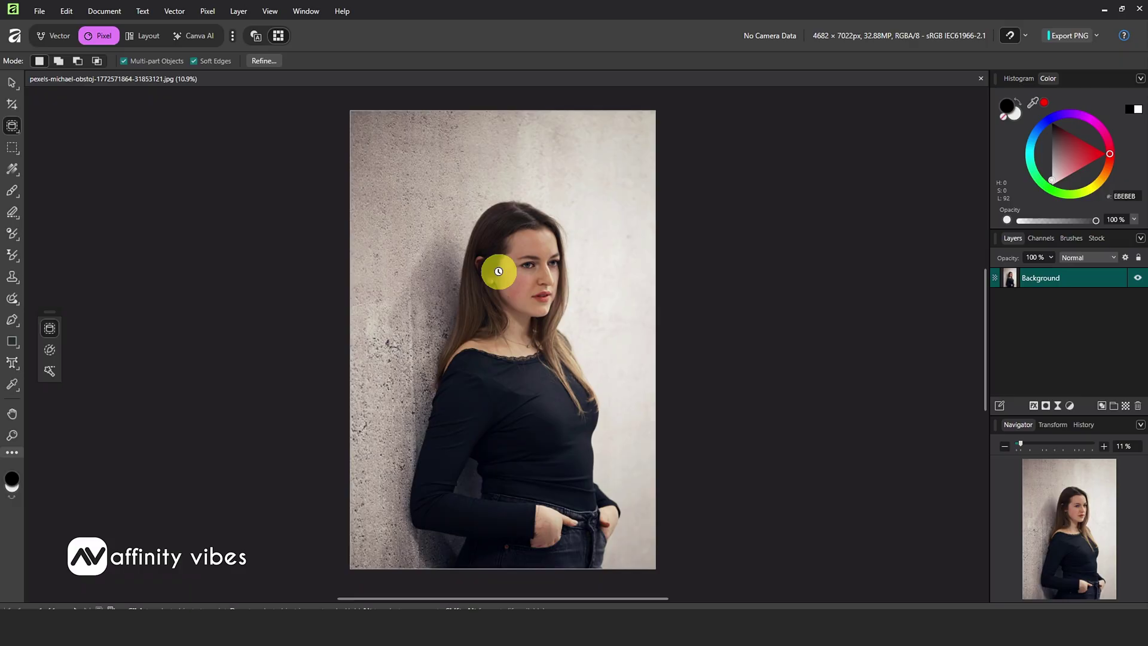
mouse_move(499, 271)
left_mouse_down()
mouse_move(539, 277)
mouse_move(540, 362)
left_mouse_up()
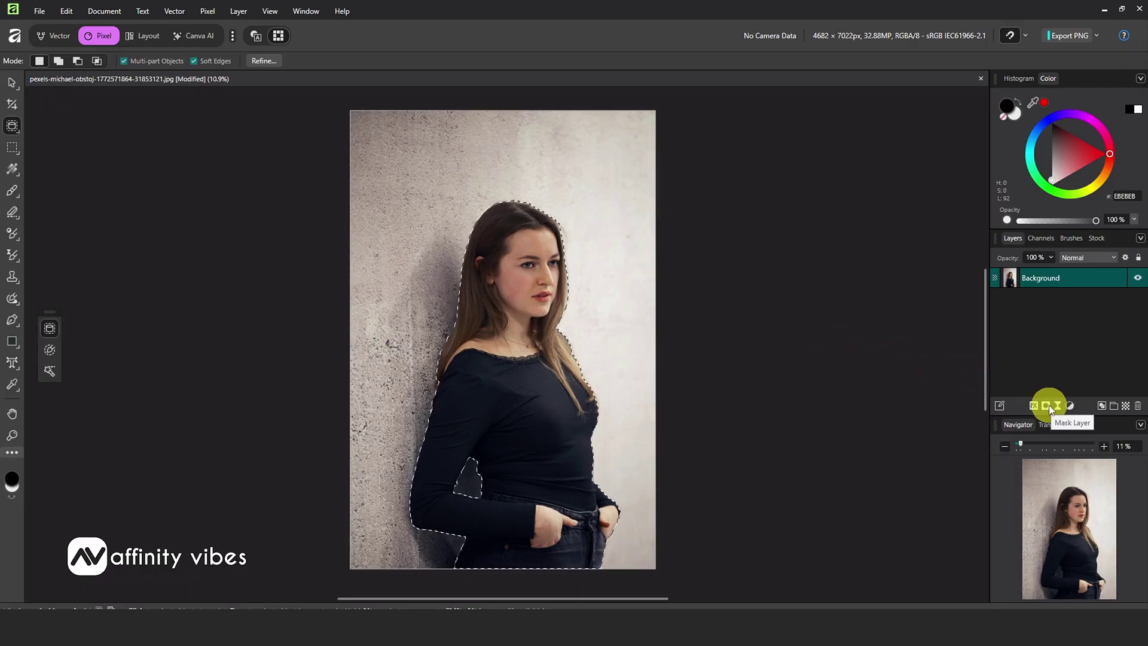
Step: Open Refine with Output set to Mask and Smooth at 8 px
left_click(261, 59)
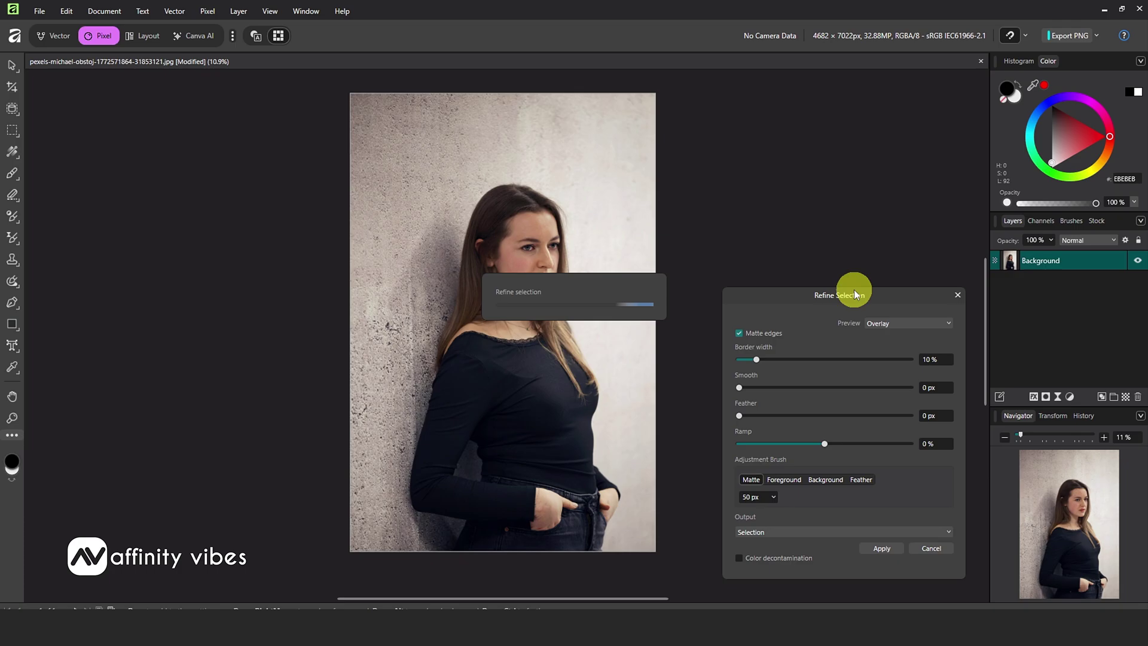
left_click_drag(853, 289, 856, 288)
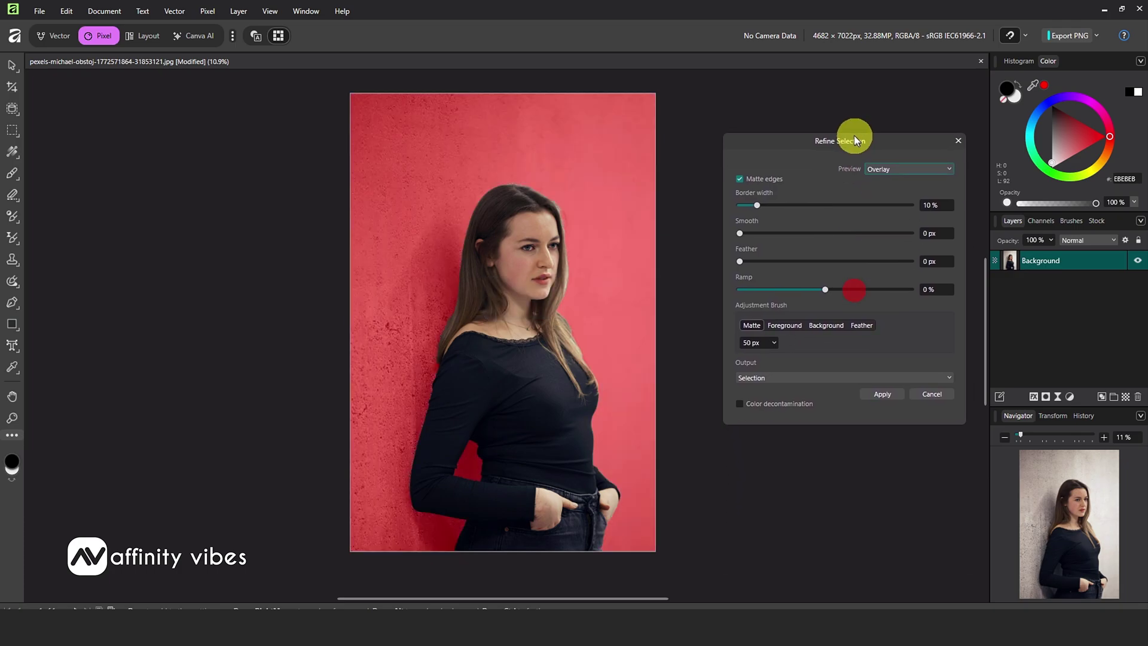
left_click_drag(855, 137, 848, 109)
left_click(804, 350)
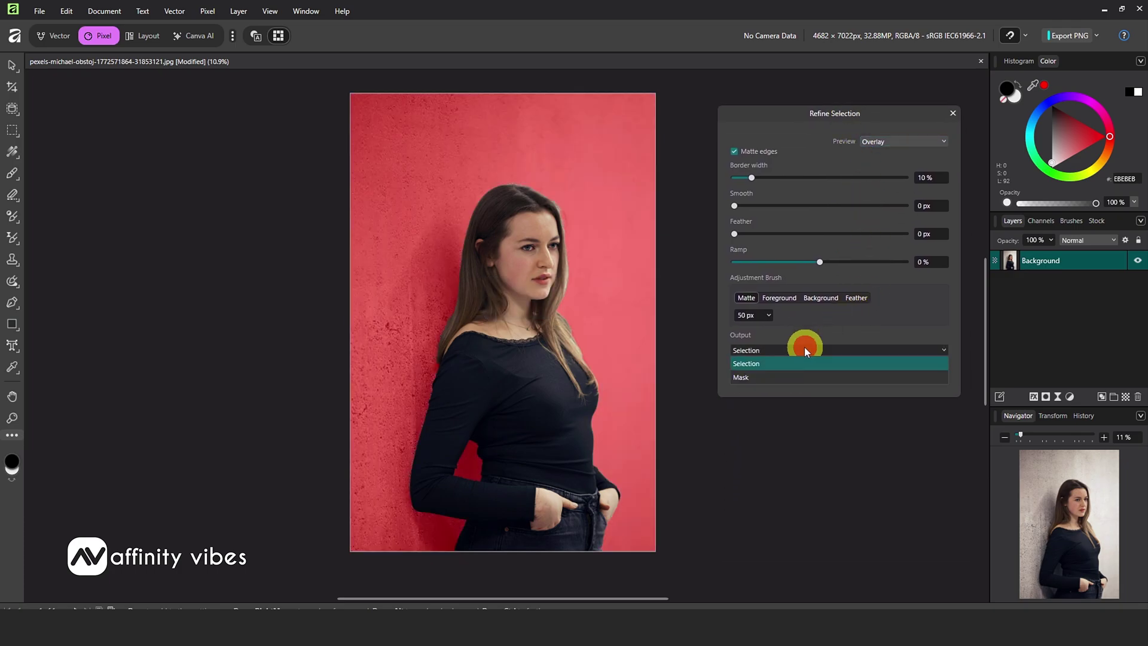
left_click(756, 377)
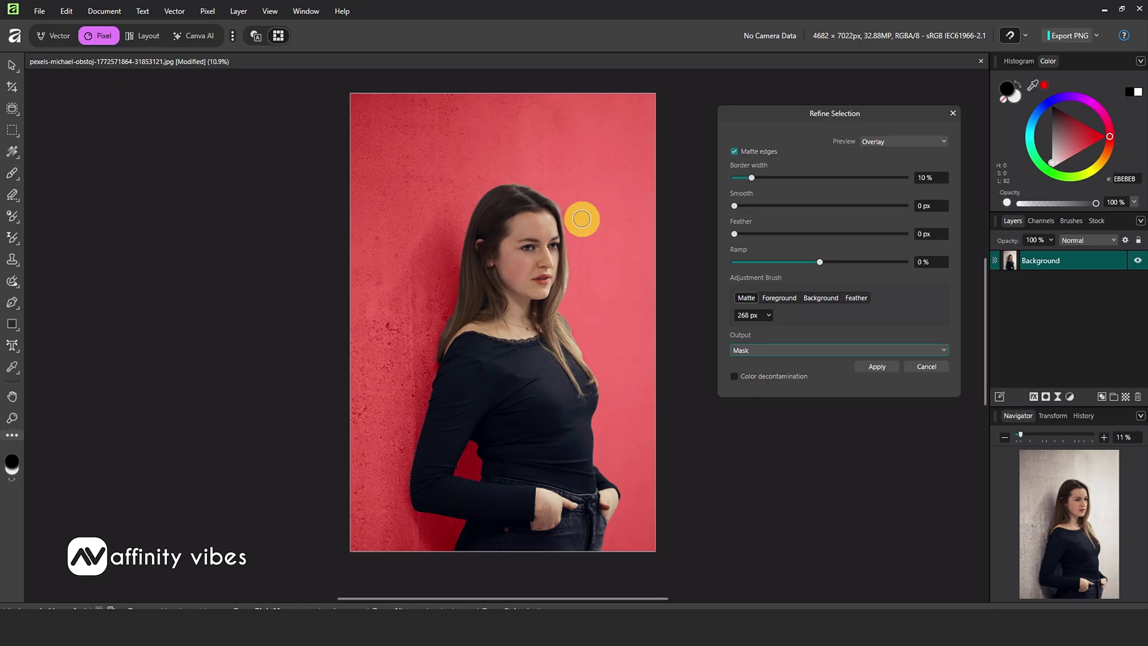
left_click_drag(736, 206, 747, 207)
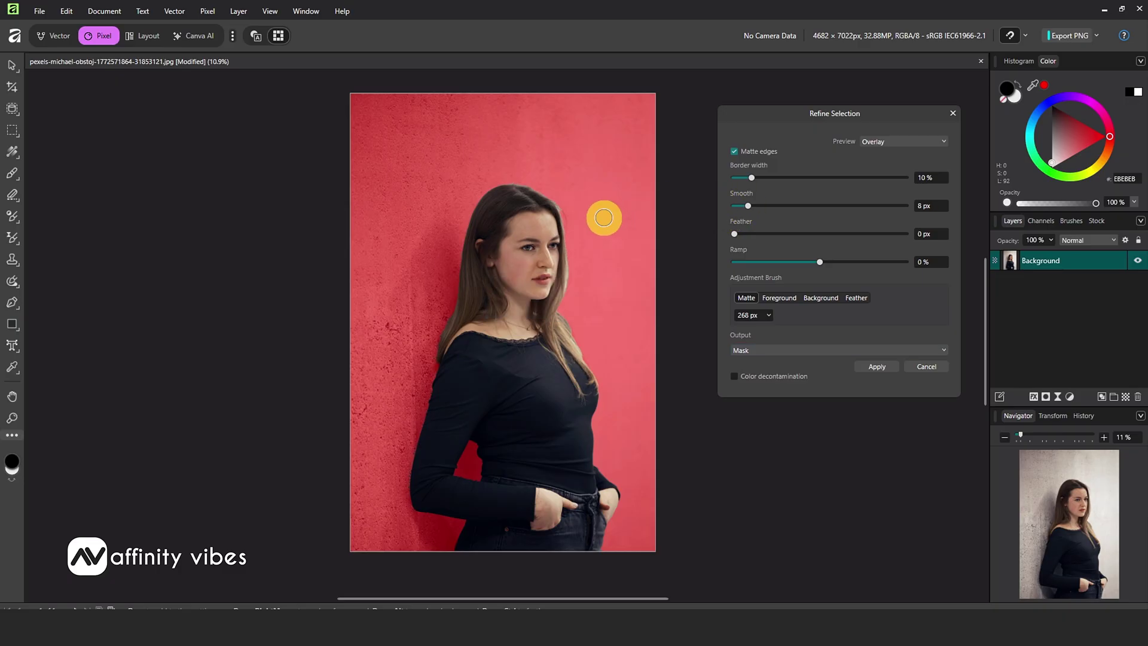
Step: Brush the Matte edges along the hair, then apply the refined mask
key("bracketleft")
key("bracketleft")
key("bracketleft")
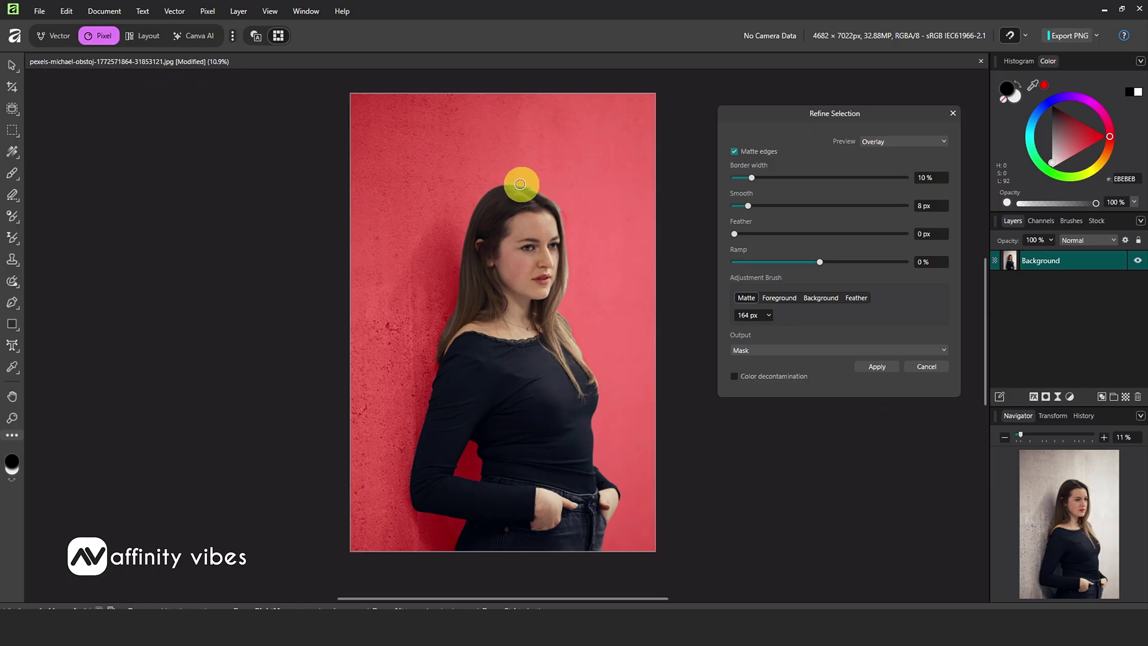
mouse_move(520, 182)
left_mouse_down()
mouse_move(543, 187)
mouse_move(559, 210)
mouse_move(556, 310)
mouse_move(592, 370)
left_mouse_up()
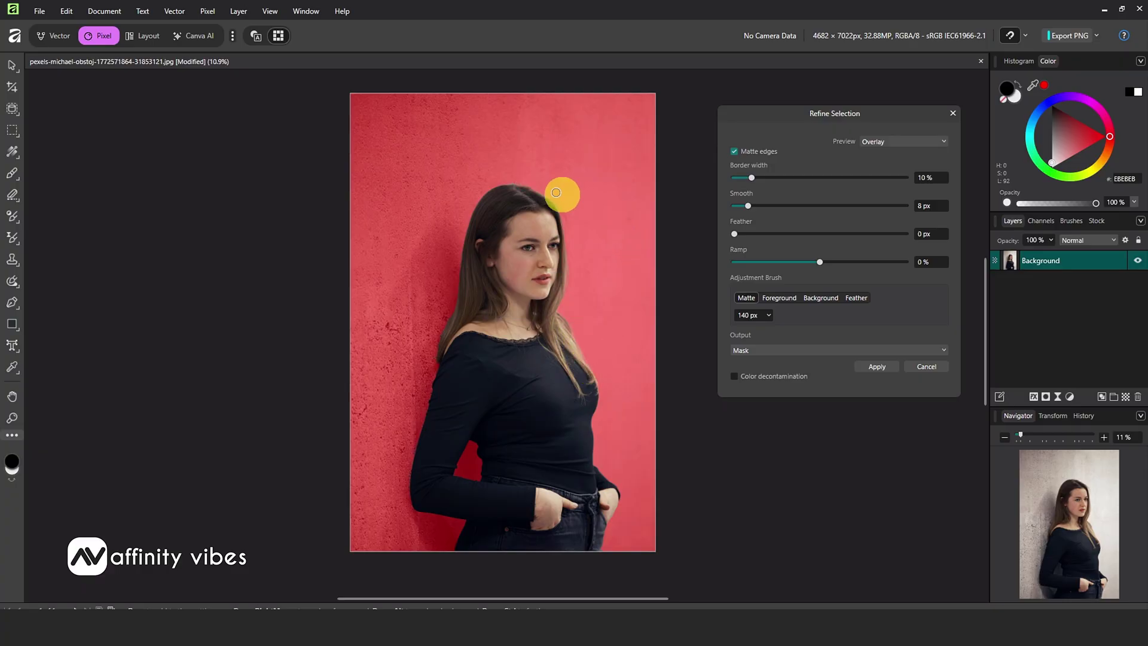
mouse_move(517, 181)
left_mouse_down()
mouse_move(491, 185)
mouse_move(472, 220)
mouse_move(455, 312)
mouse_move(433, 359)
left_mouse_up()
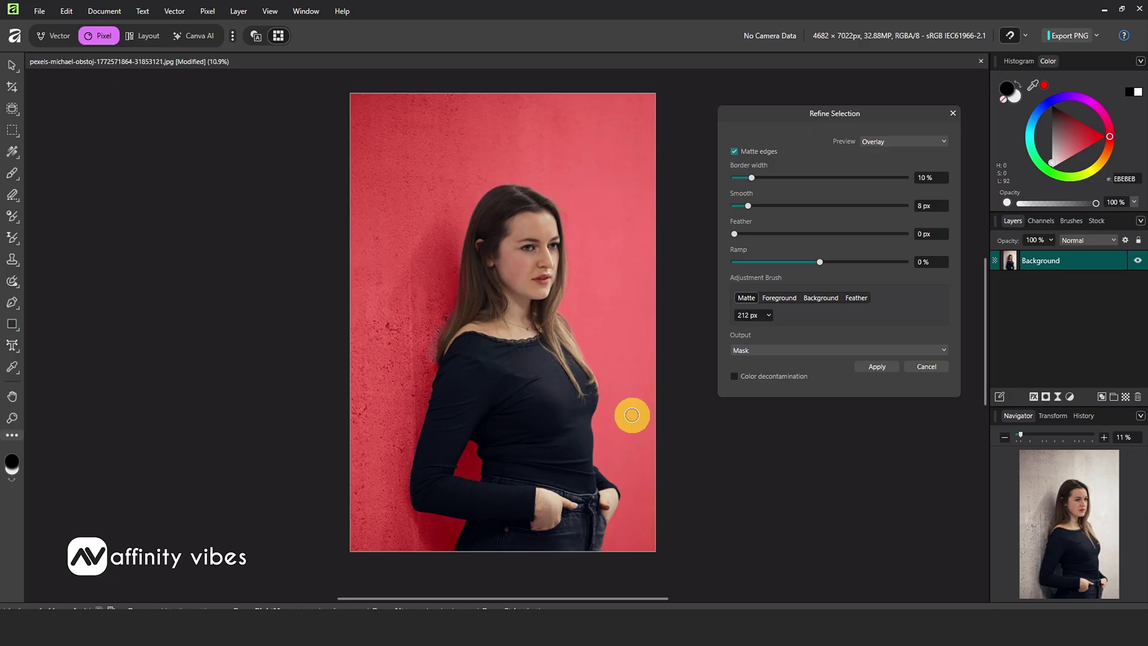
left_click(868, 364)
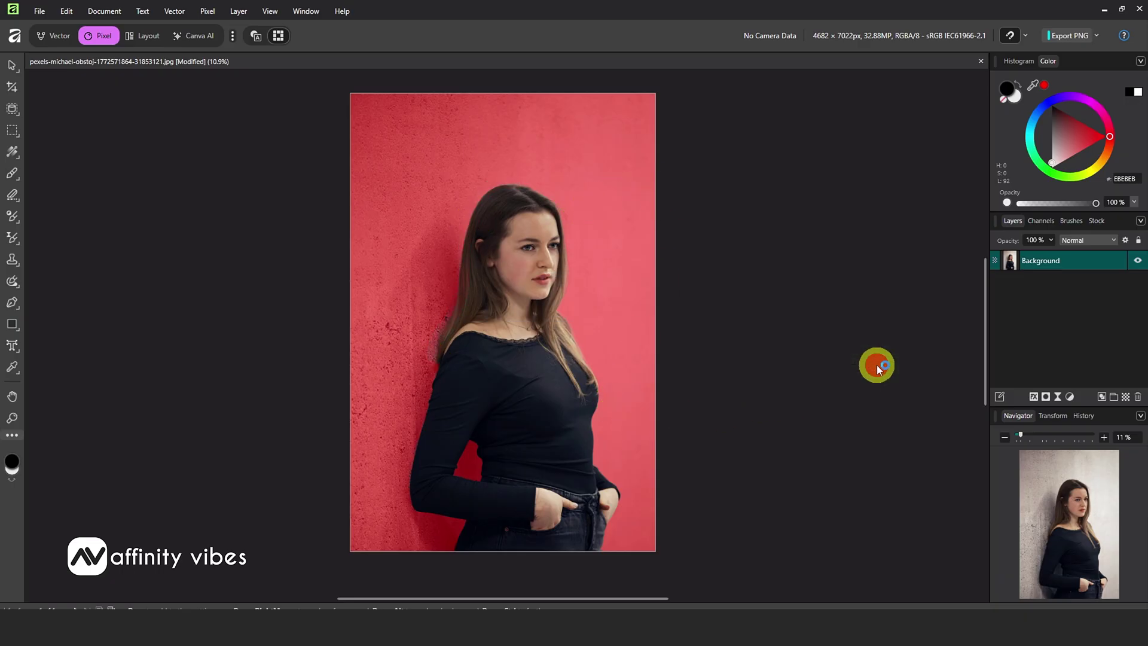
Step: Deselect, switch to the Move tool, and start a PNG export via the Export PNG dropdown
key("ctrl+d")
key("v")
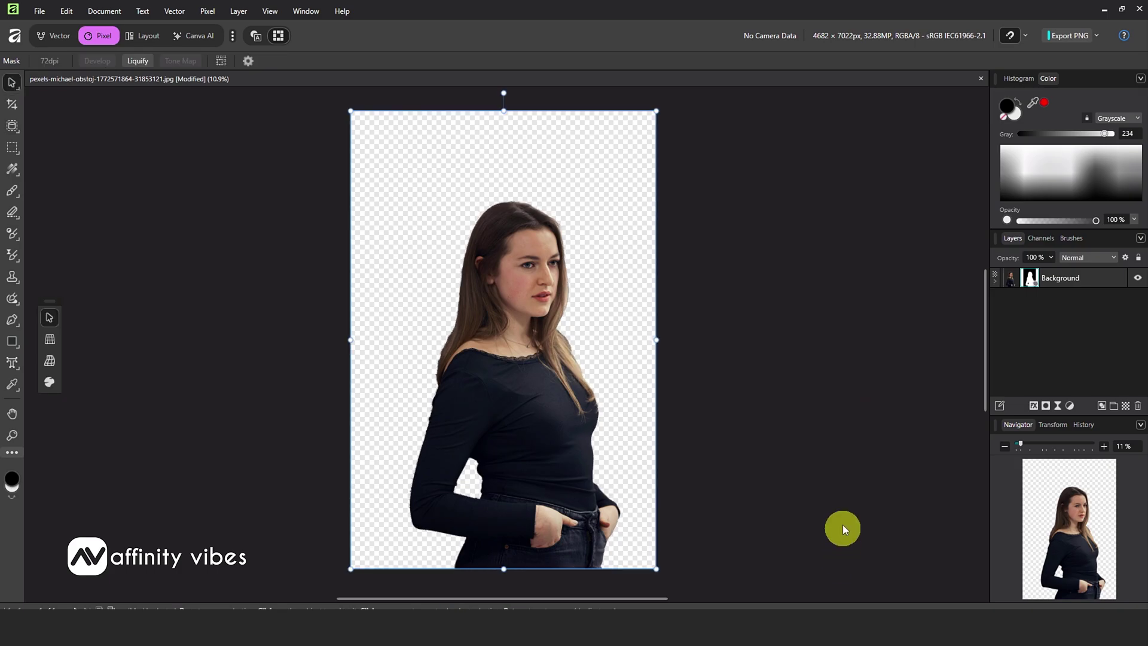
left_click(40, 11)
mouse_move(78, 331)
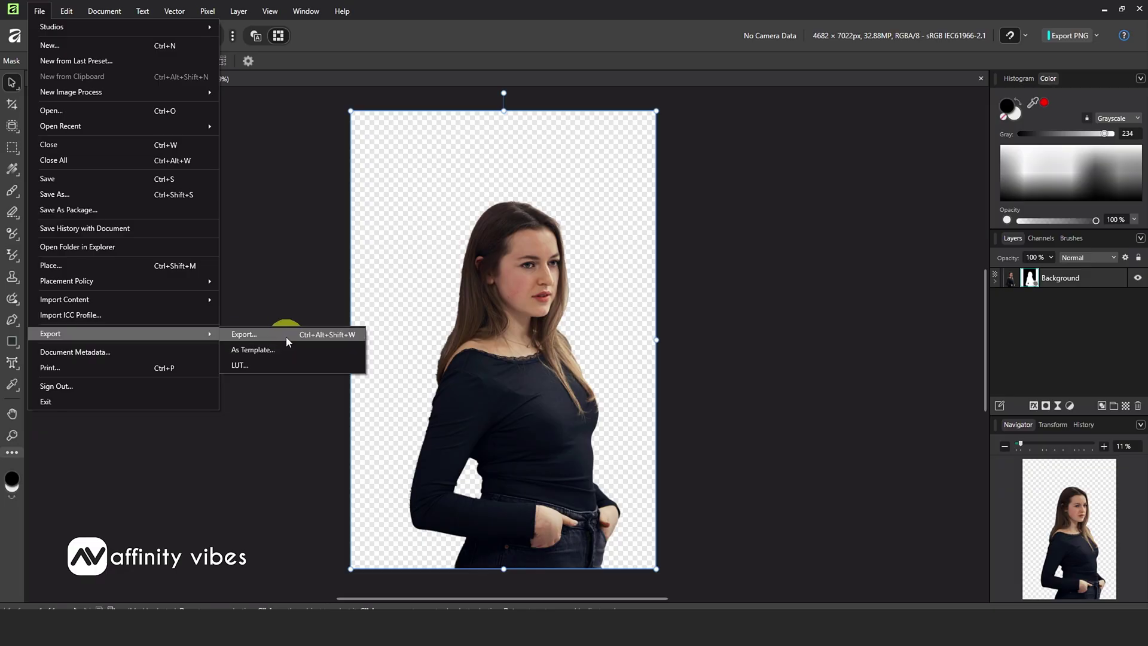
left_click(817, 166)
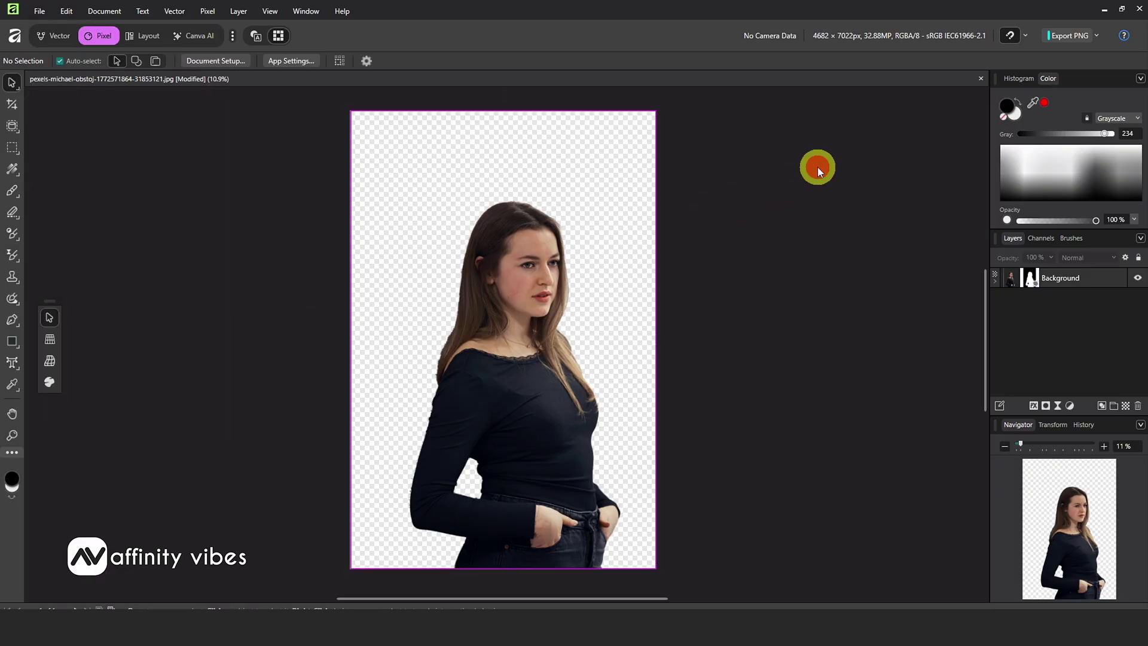
left_click(1095, 36)
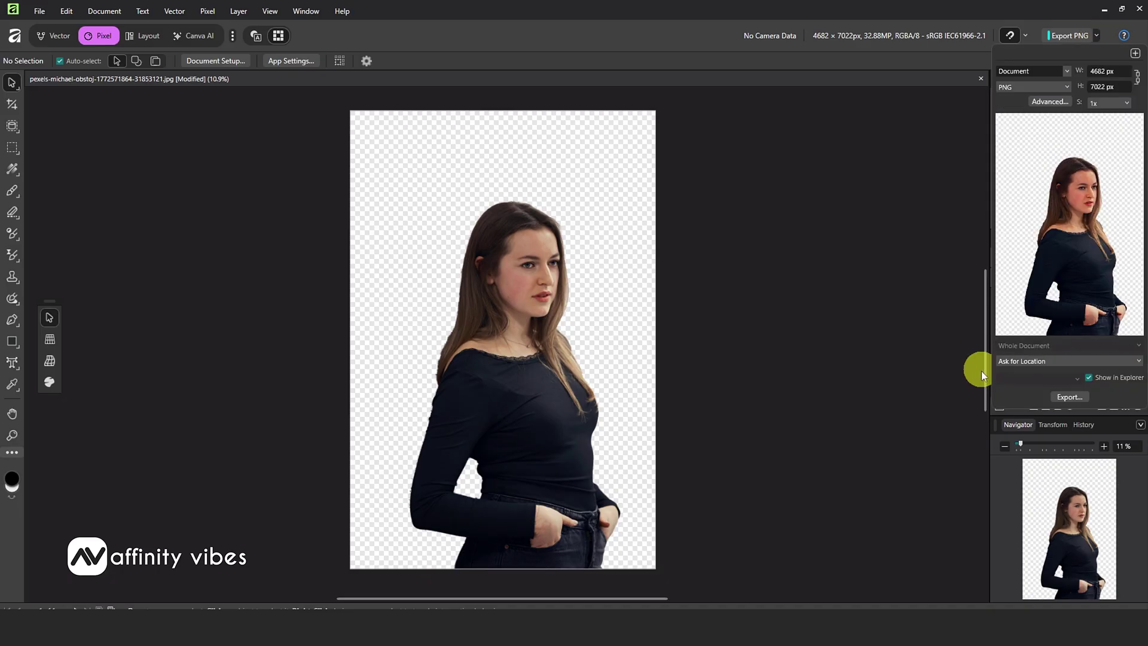
left_click(1068, 397)
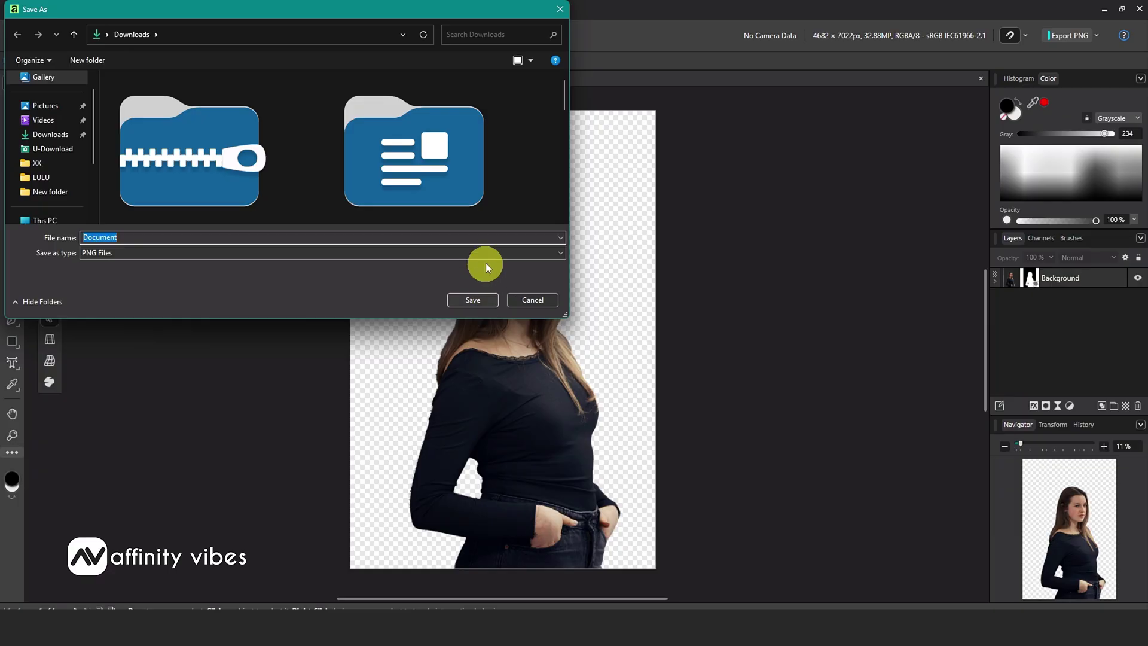
Step: Save Document.png to Downloads and preview it maximized in Photos
left_click(472, 299)
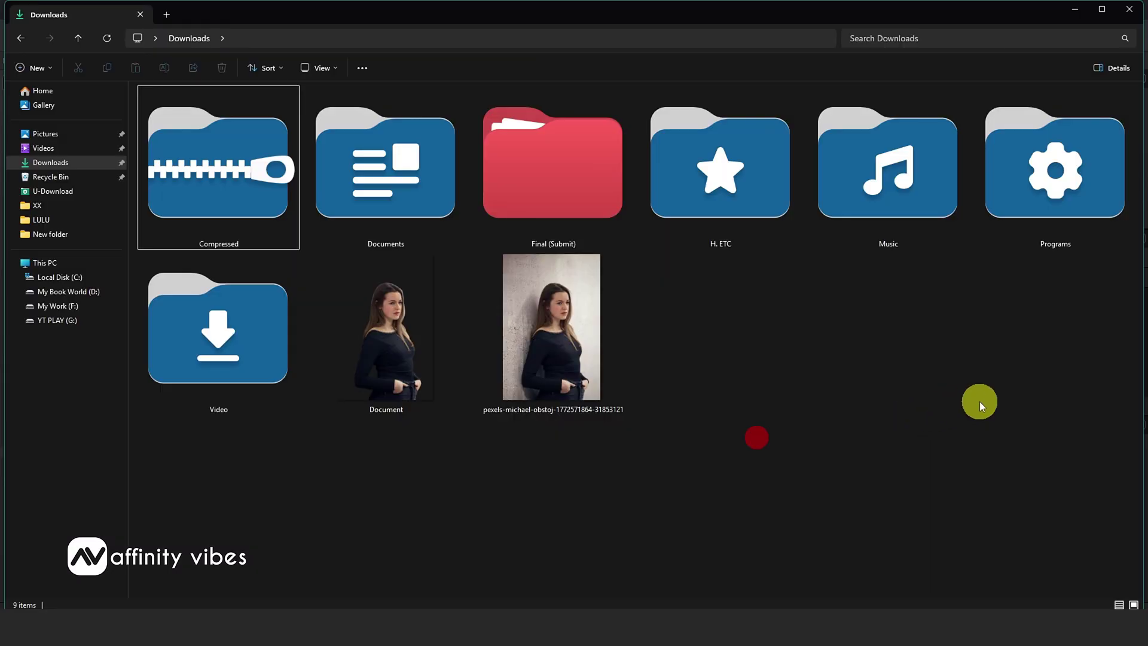
double_click(413, 335)
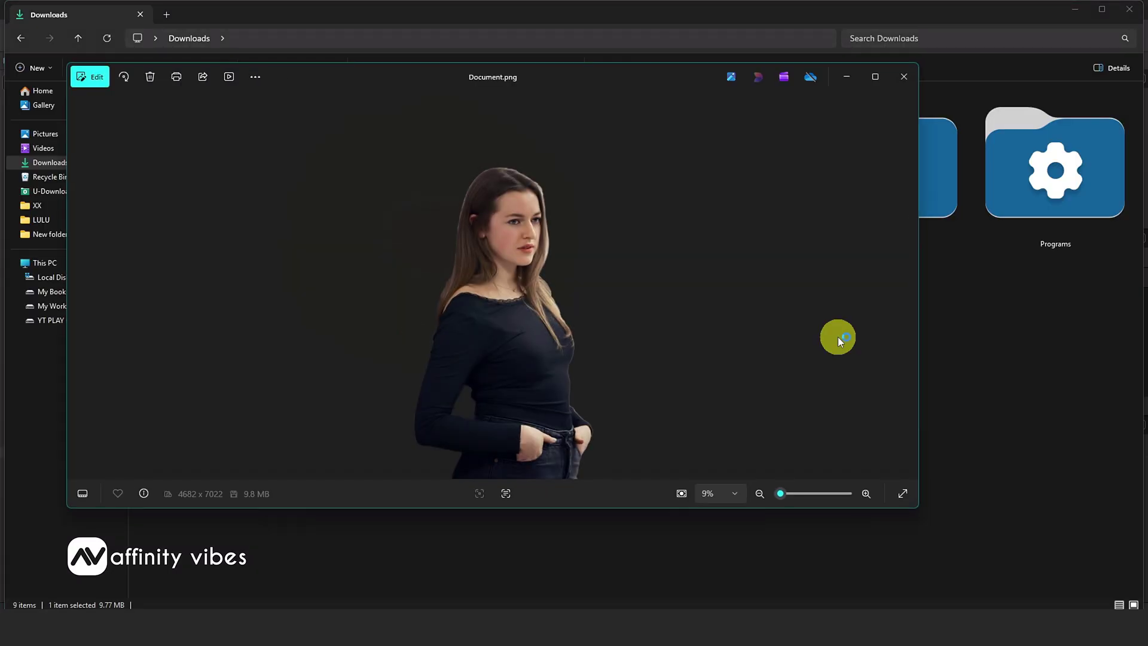
left_click(877, 79)
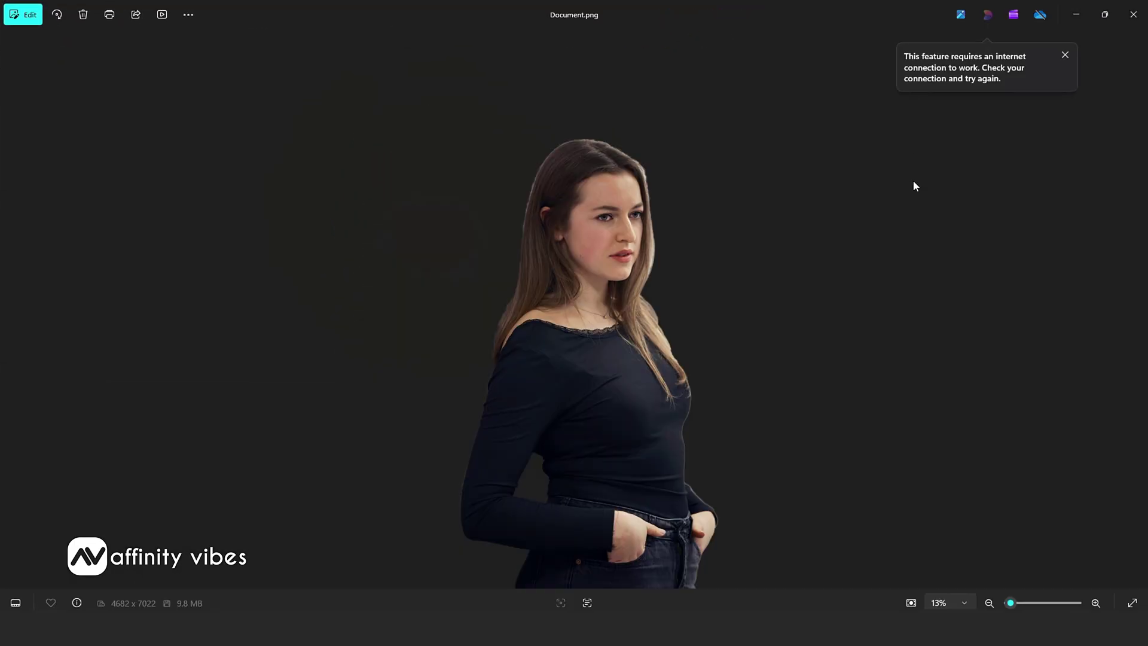
left_click(1063, 56)
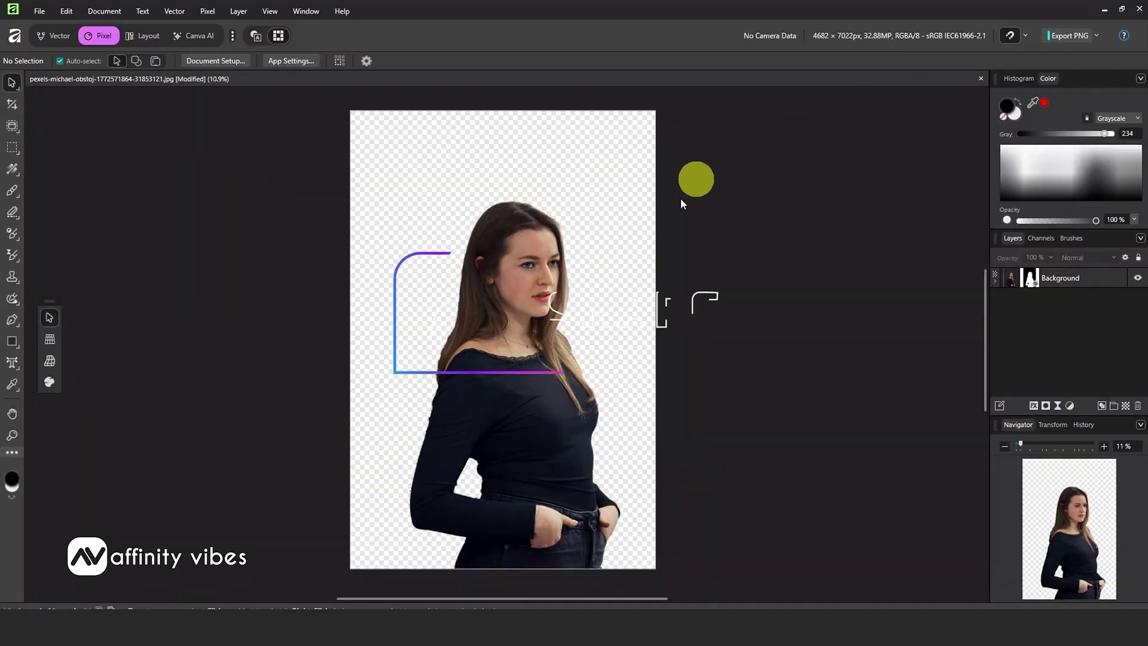